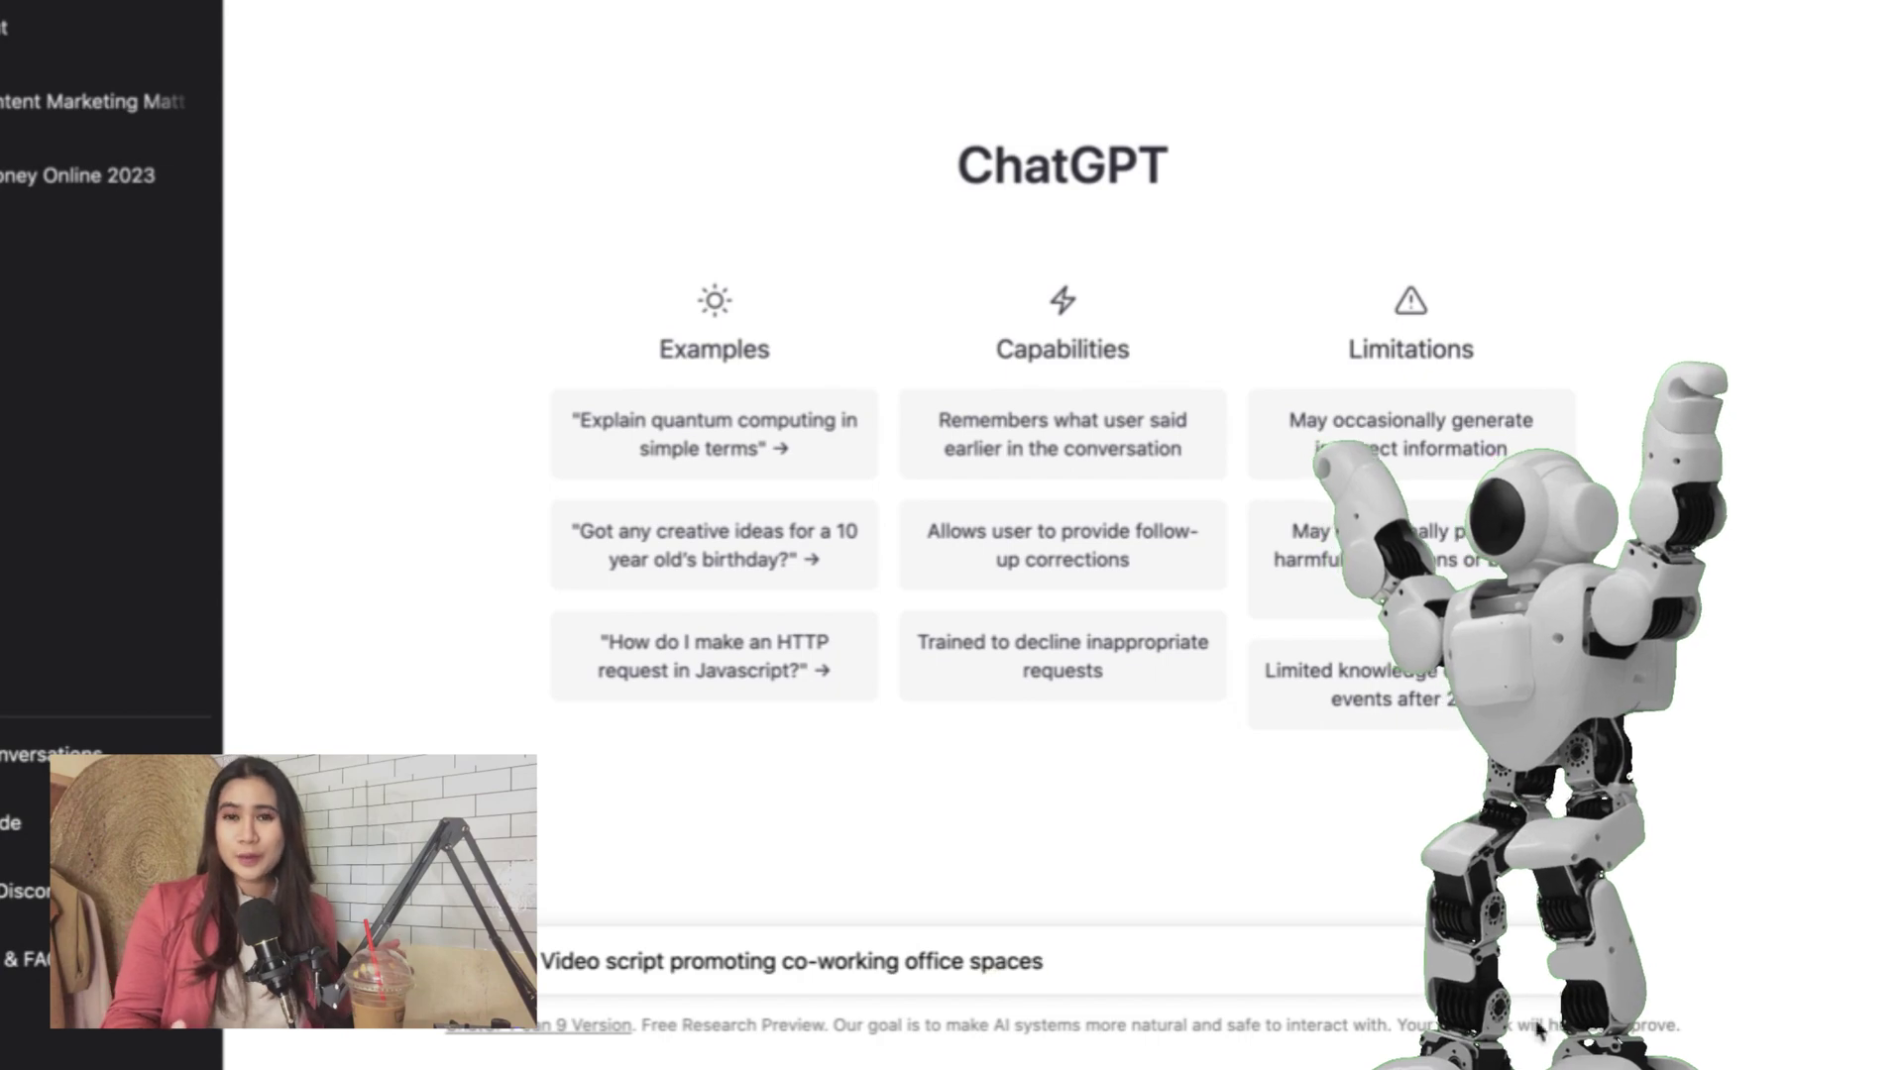
- Send the co-working office spaces video script prompt to ChatGPT
key("Return")
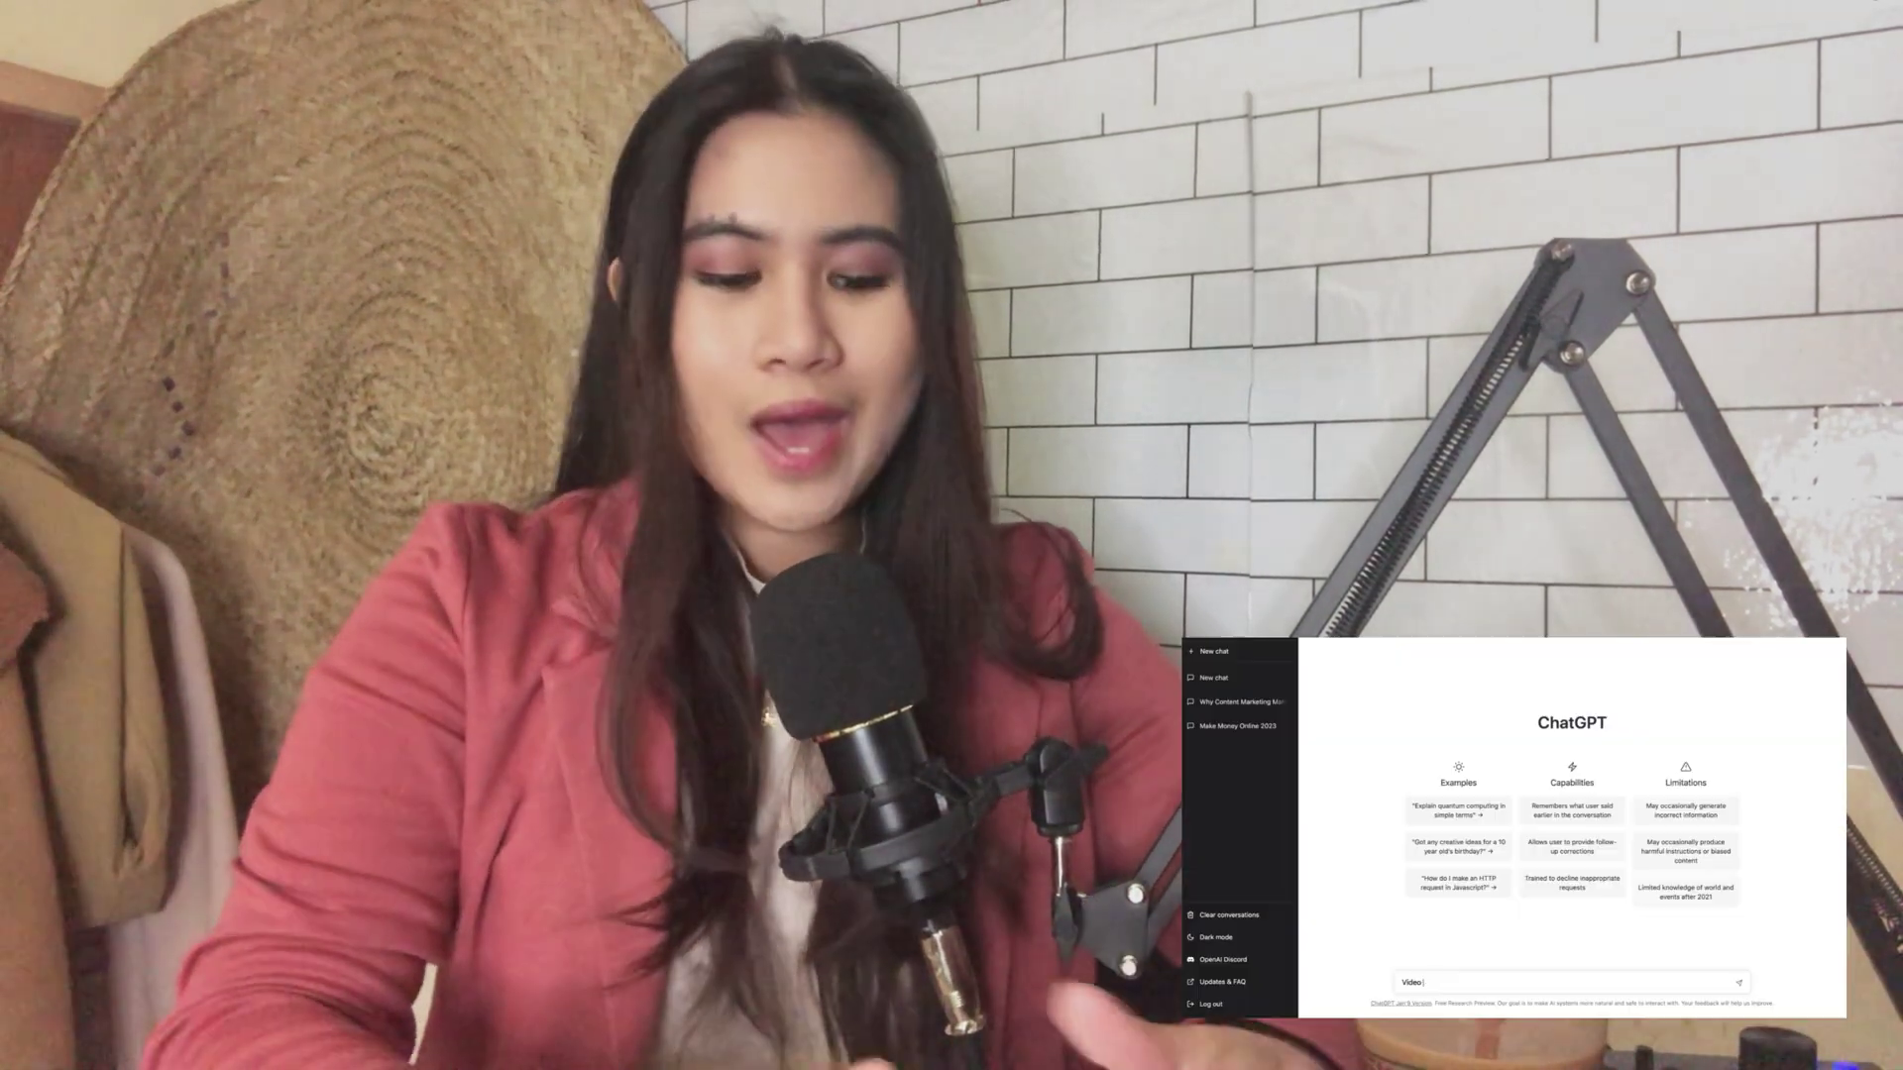
- Submit 'Video script promoting co-working office spaces' to ChatGPT
type("script")
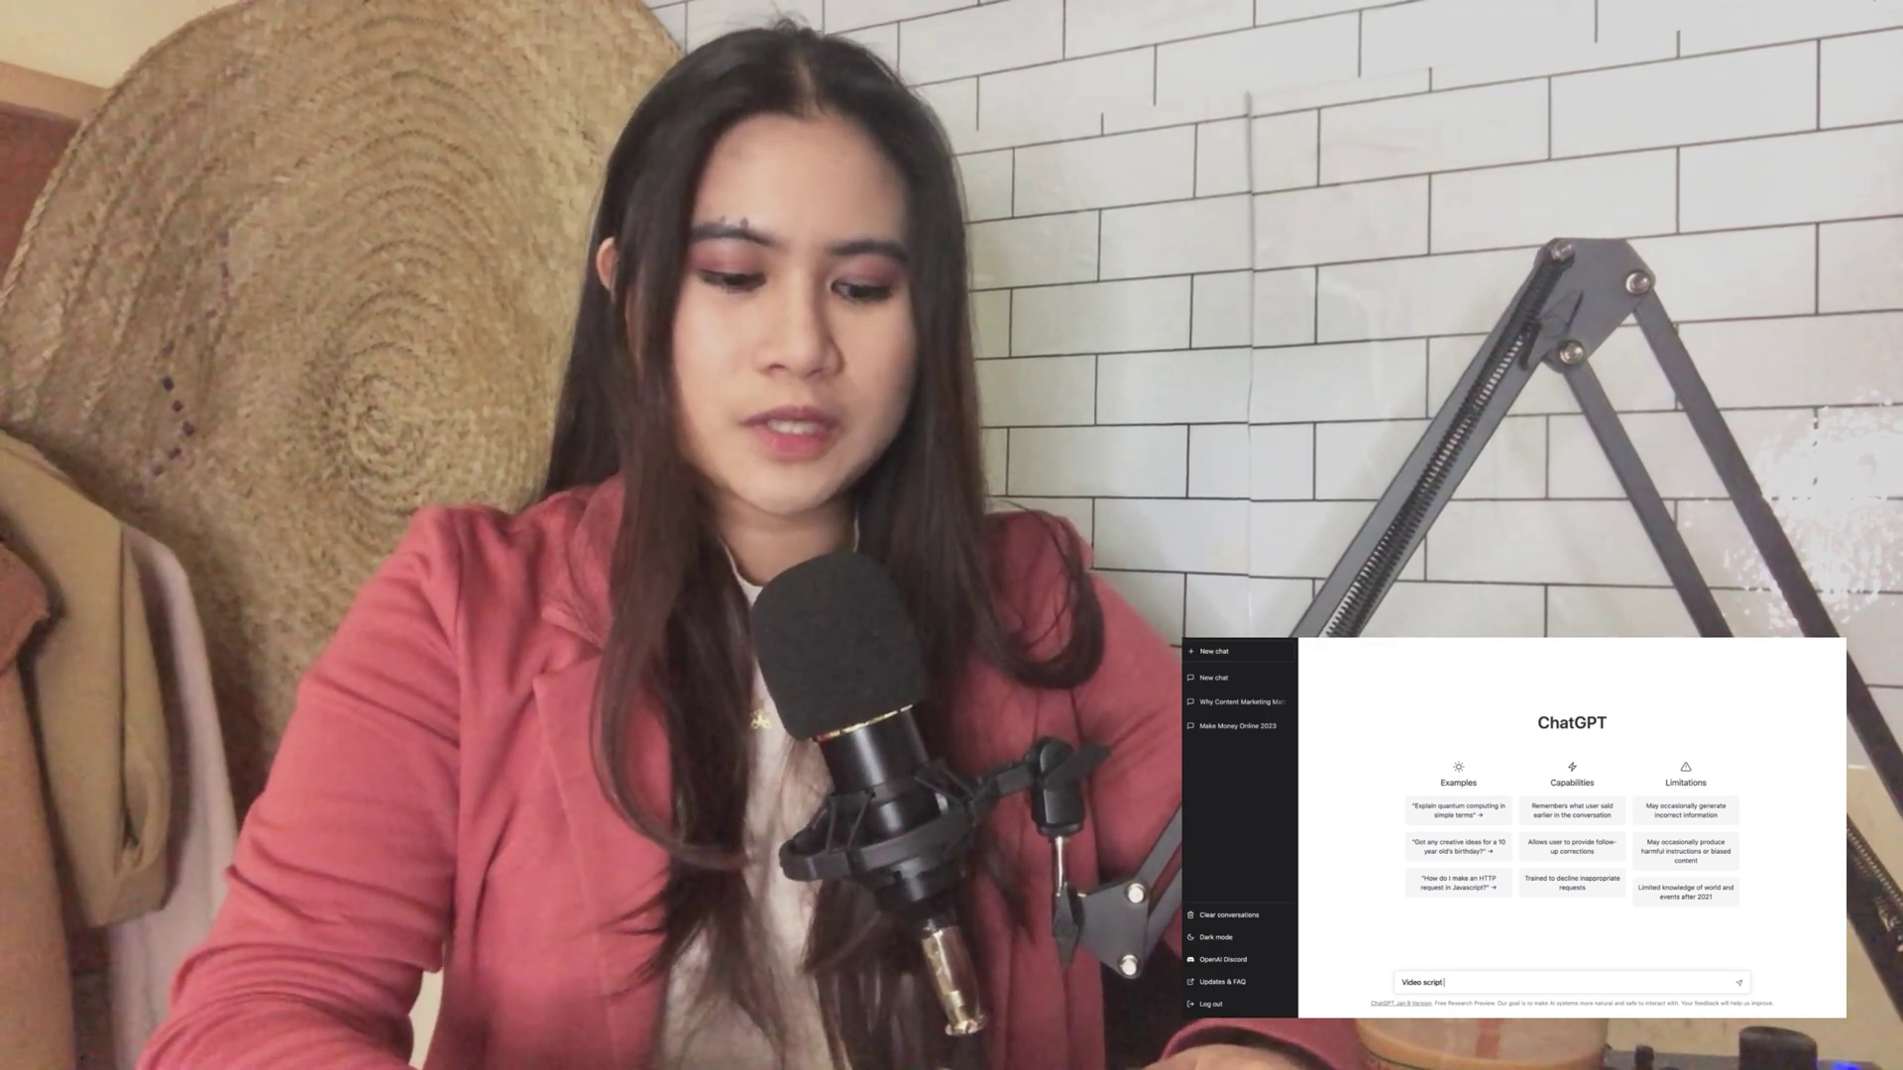
type(" promoting")
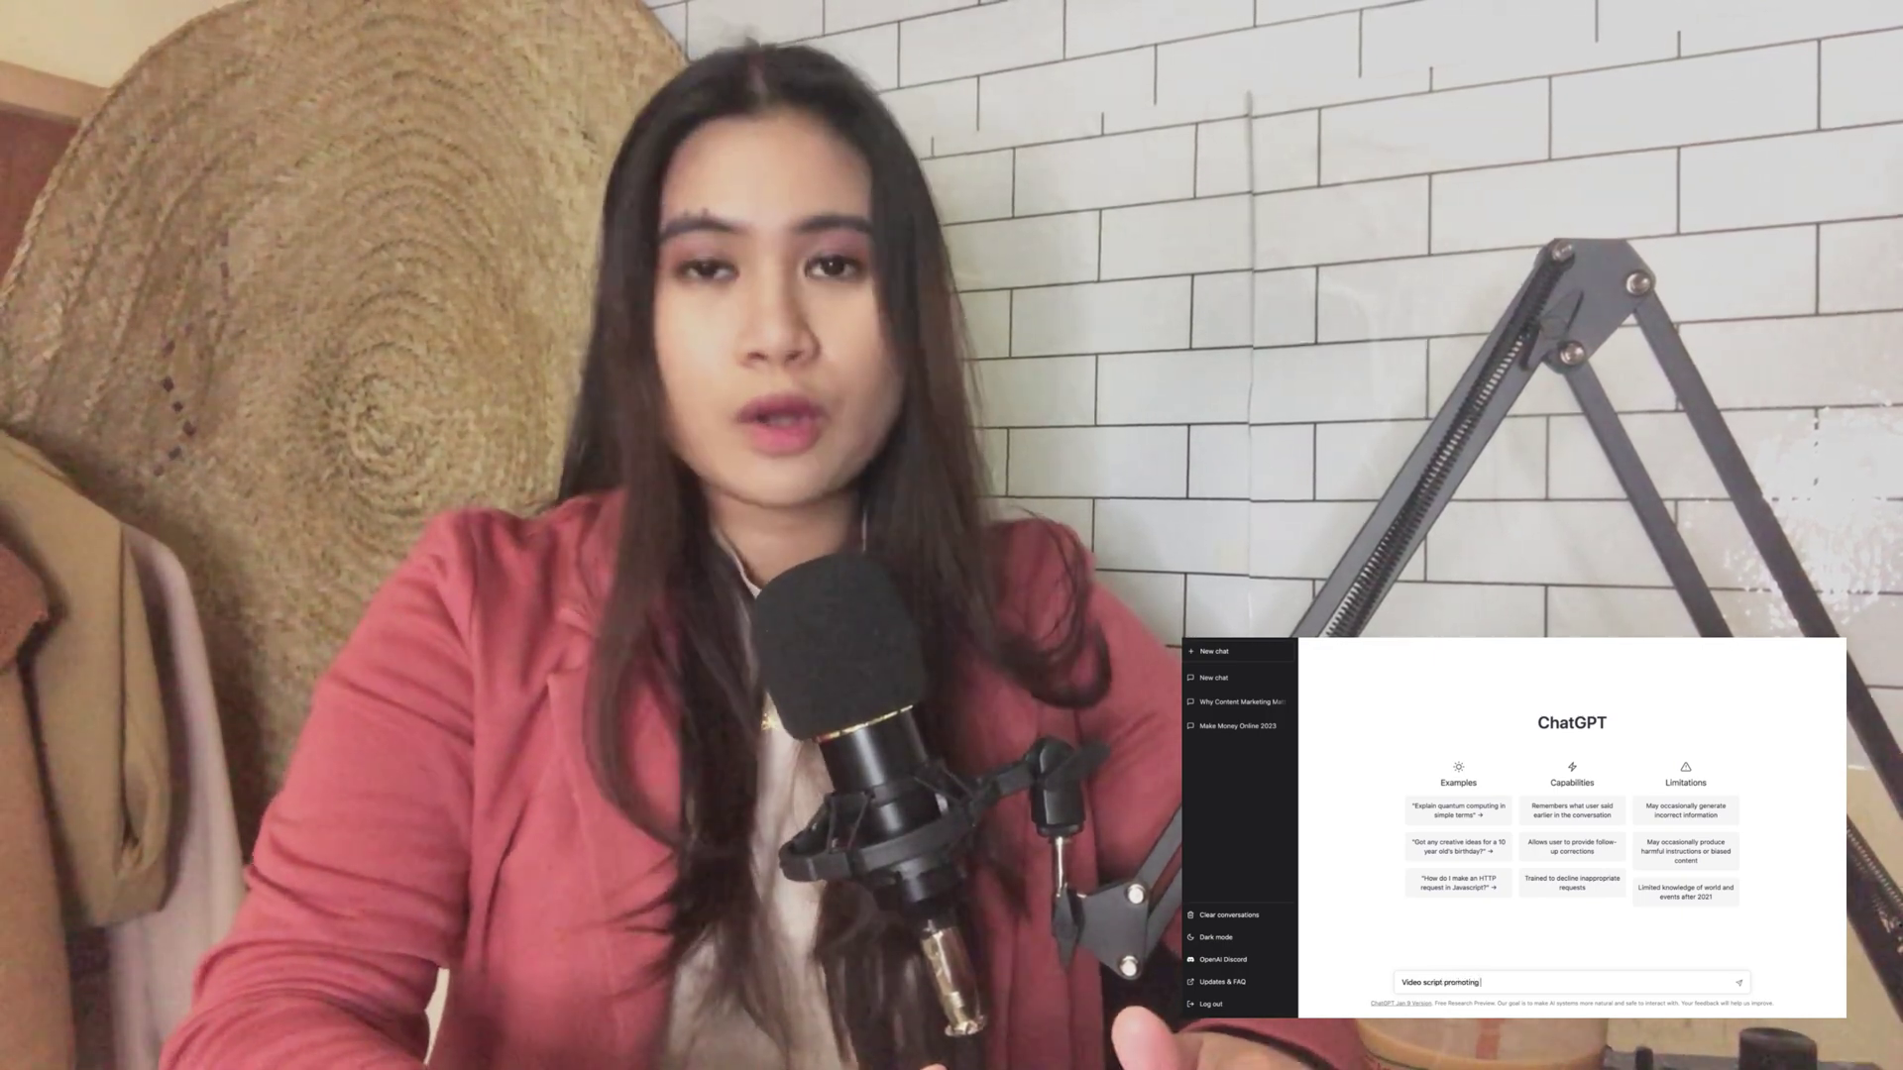
type("co-working office spaces")
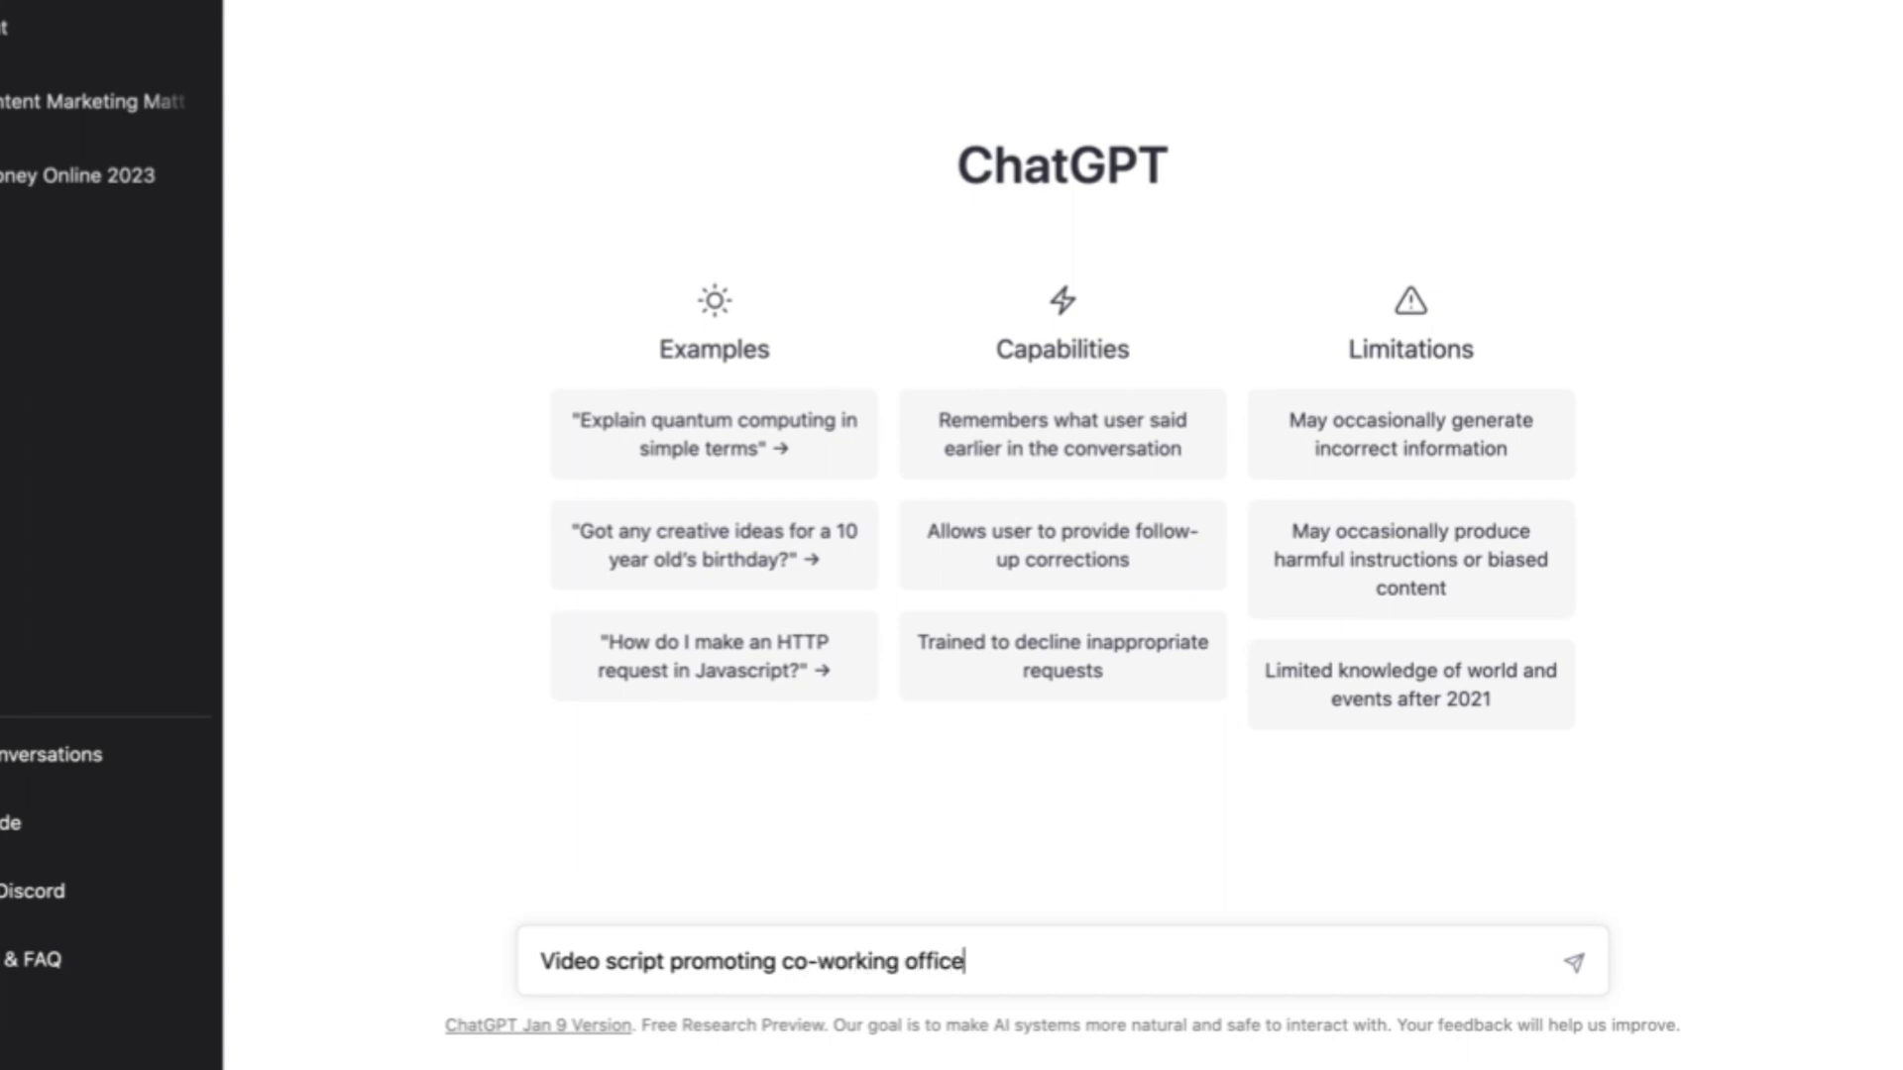
left_click(1571, 967)
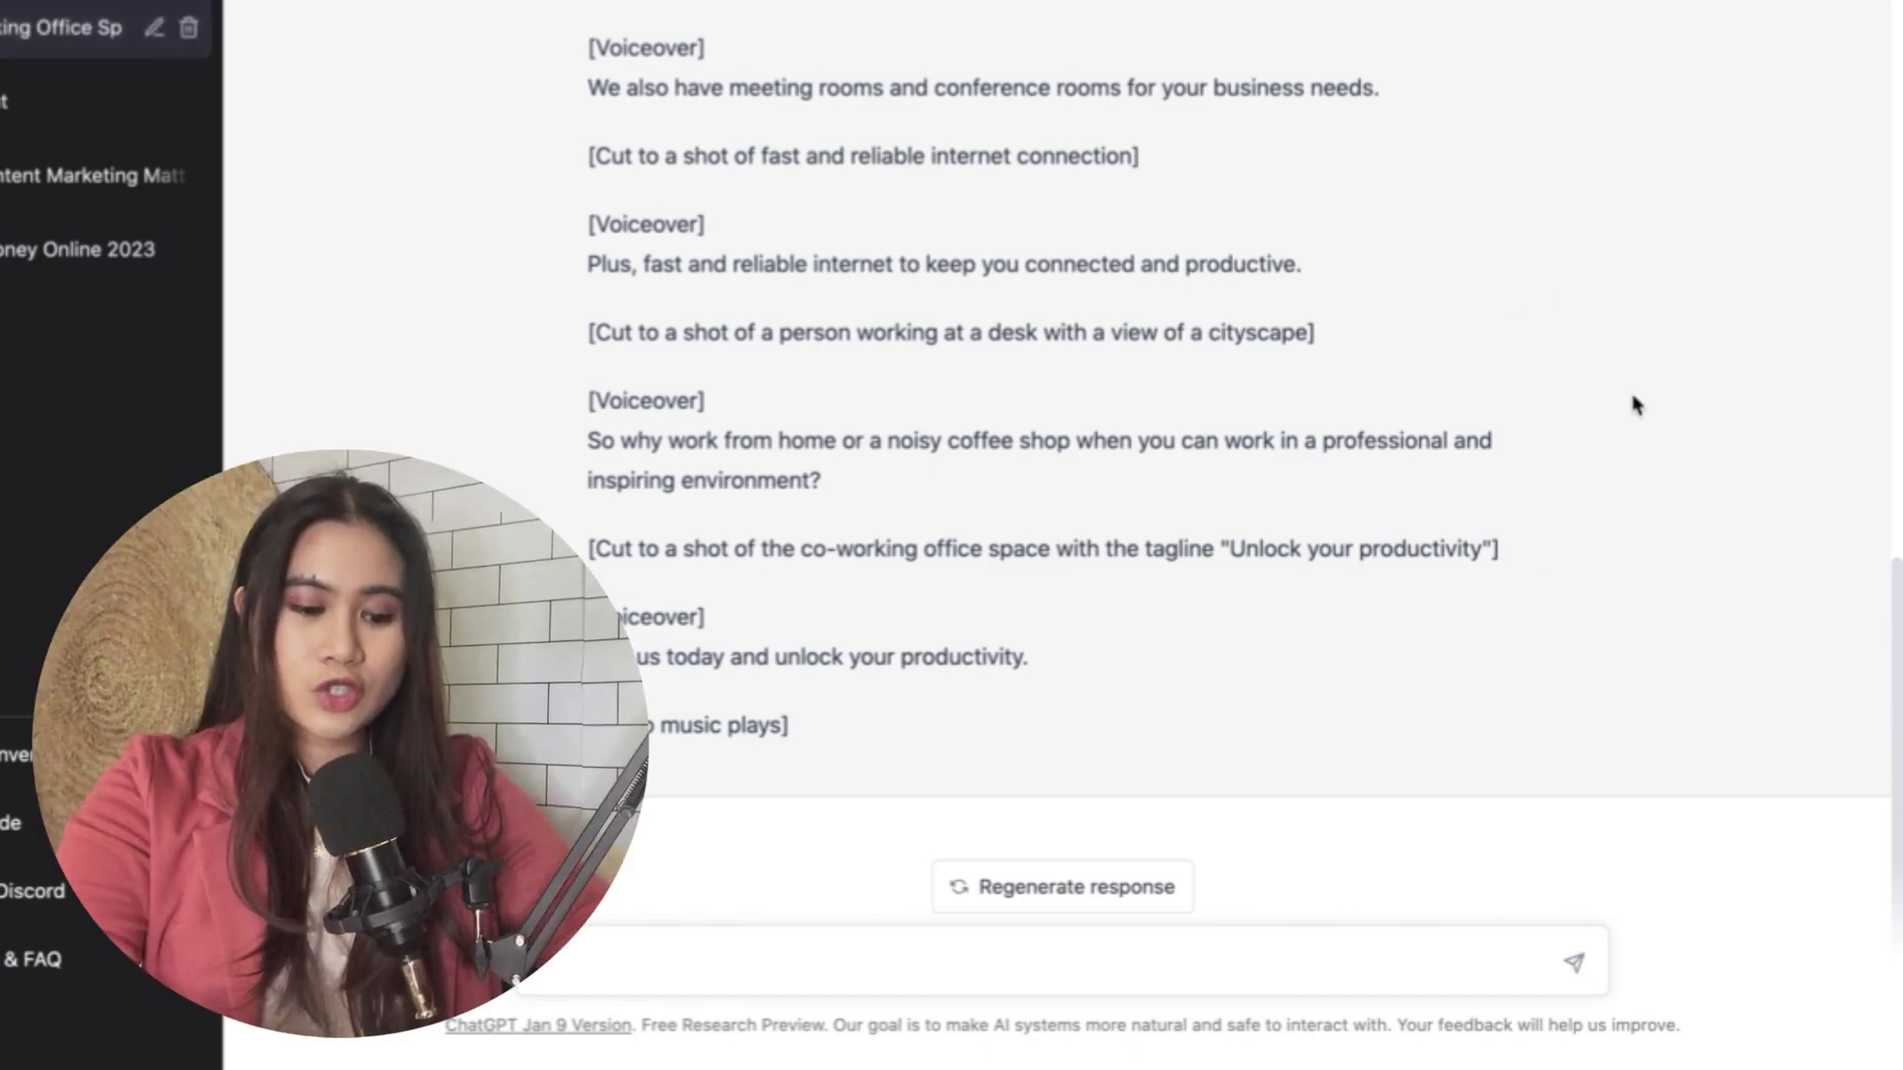
scroll(1631, 404, "up", 15)
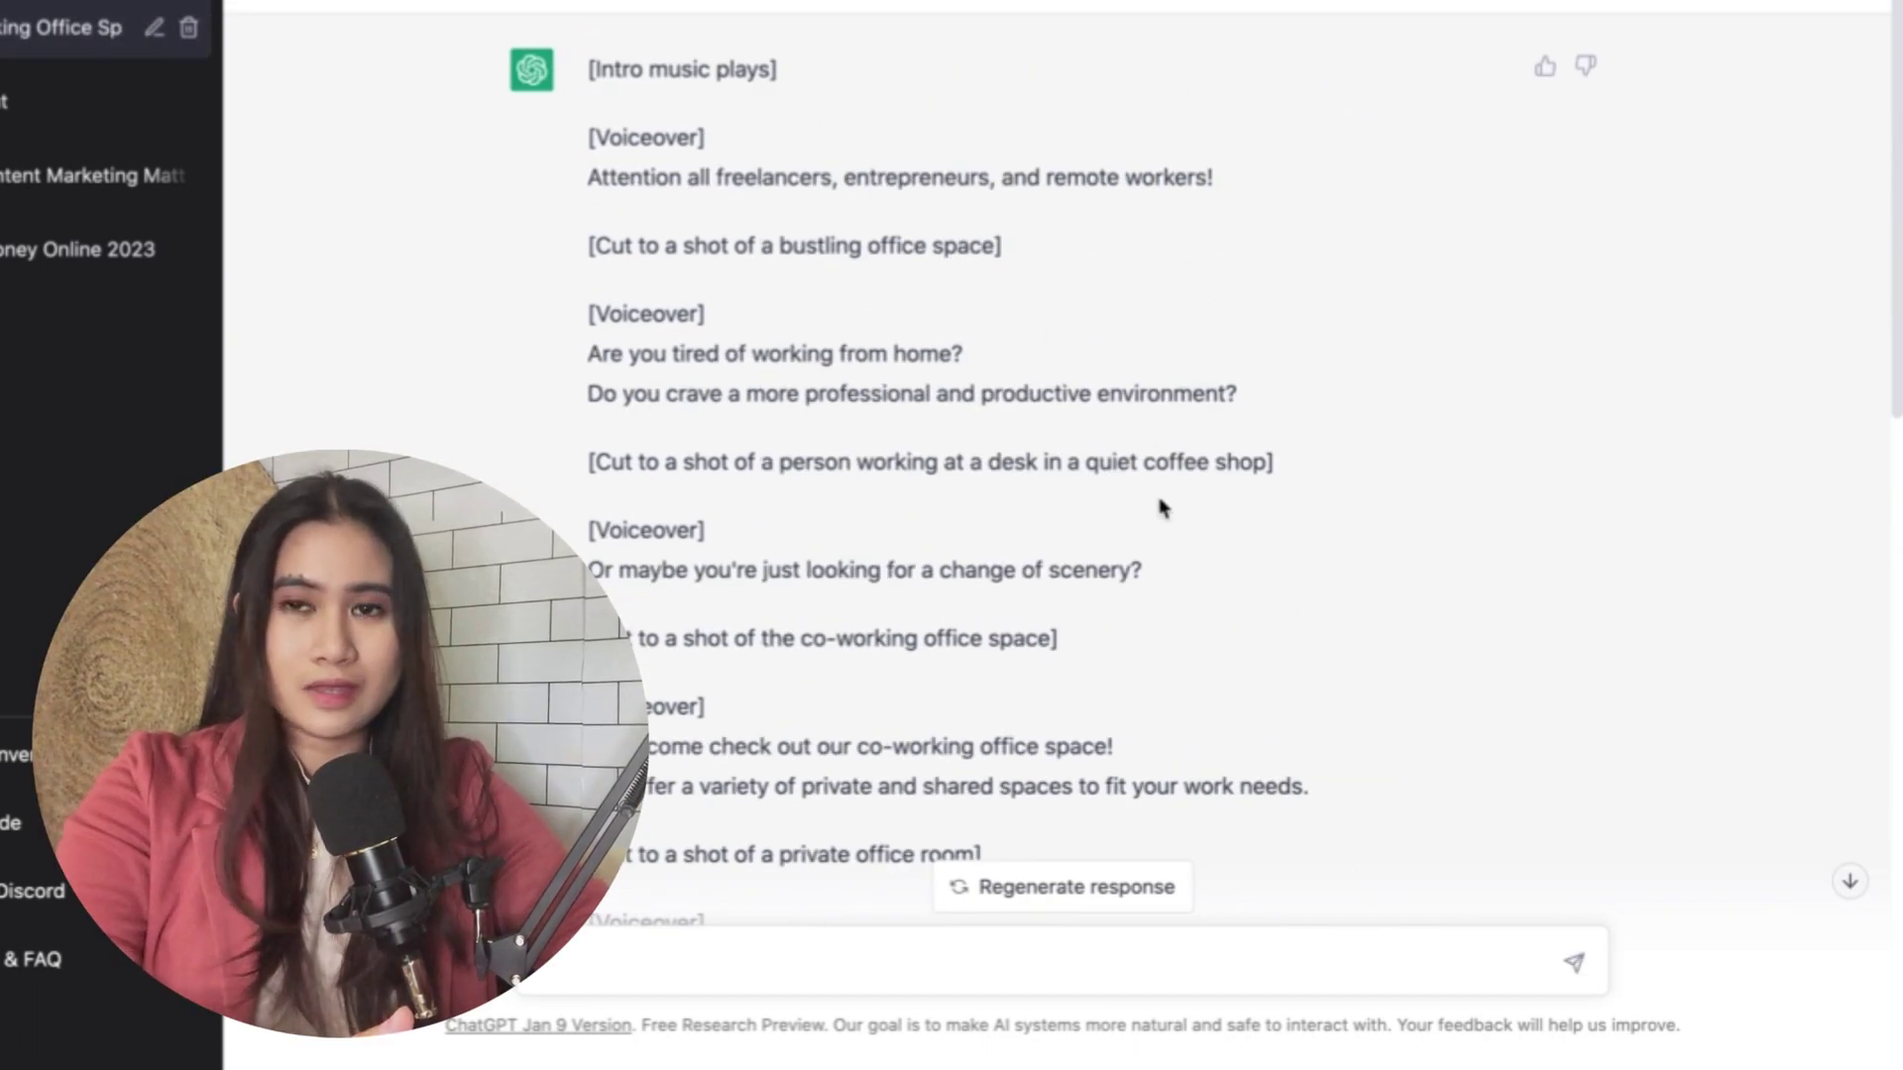
scroll(665, 544, "down", 6)
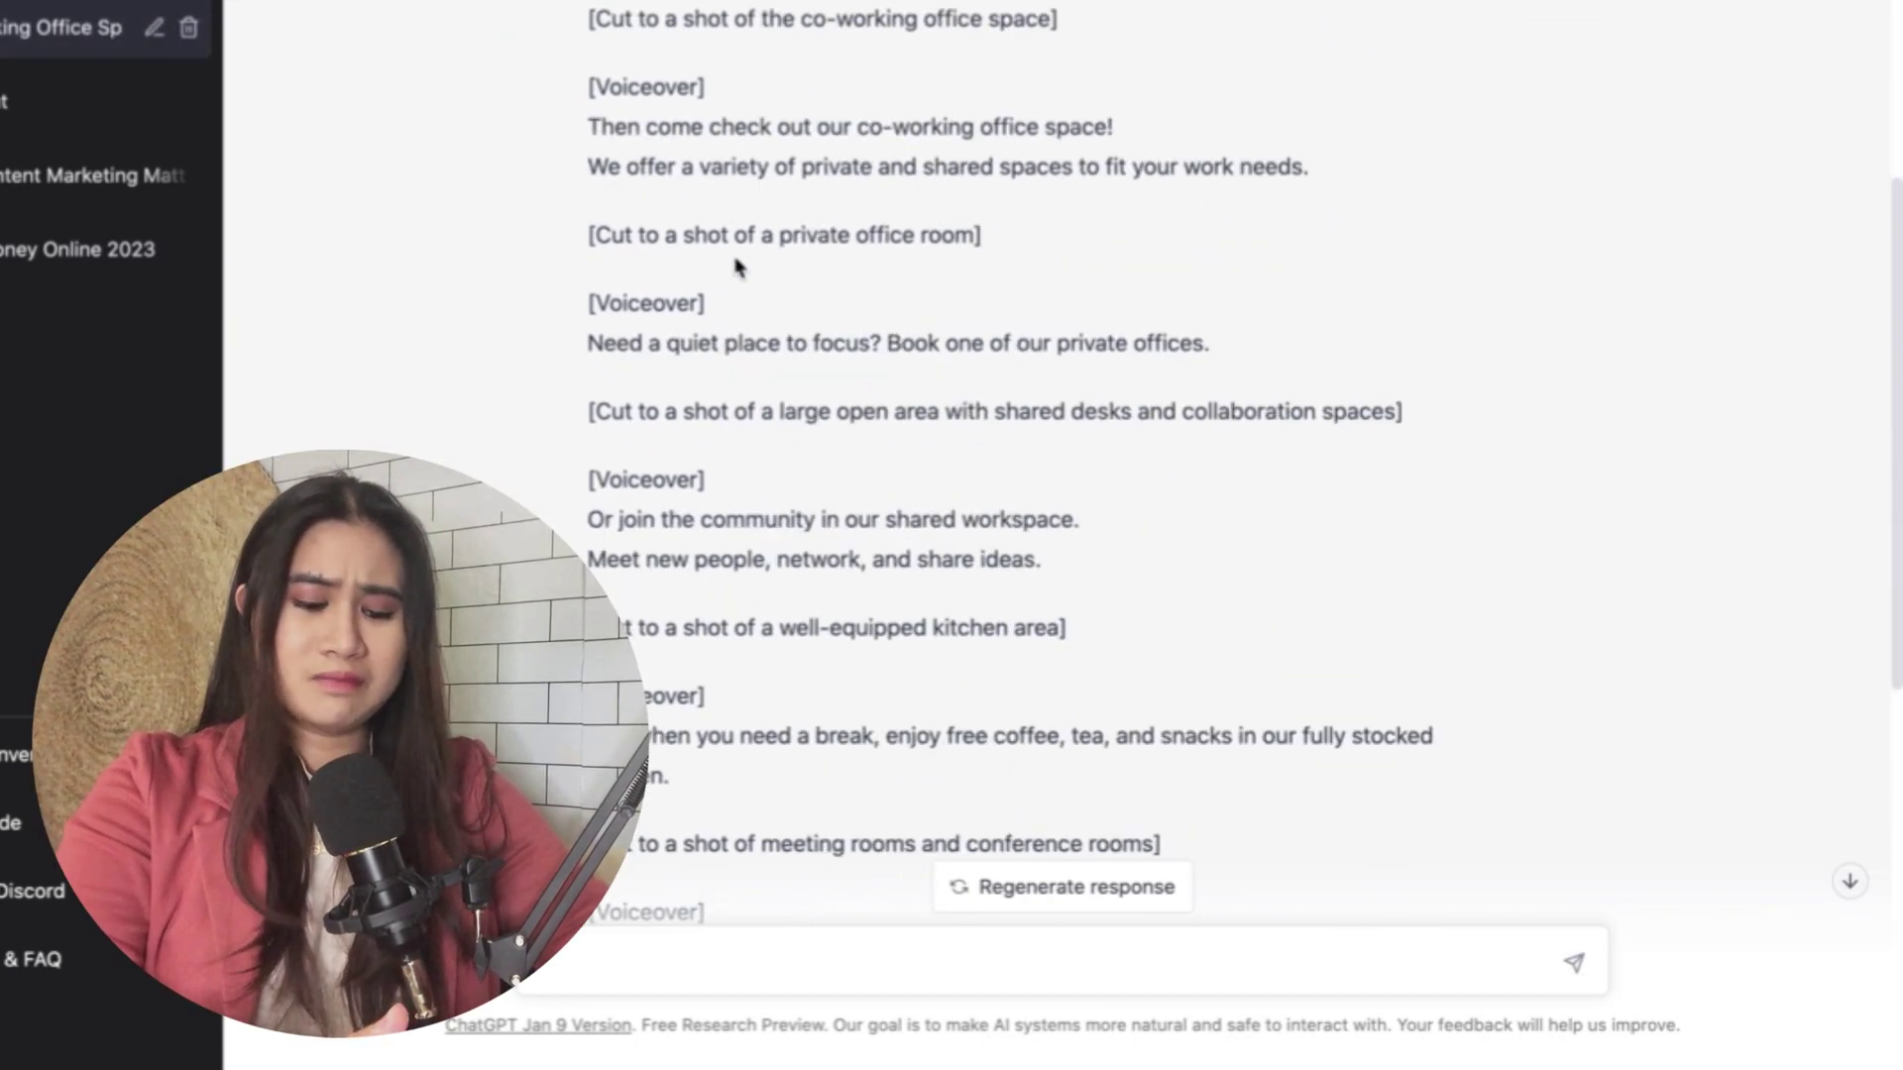
scroll(914, 500, "down", 8)
scroll(914, 501, "up", 14)
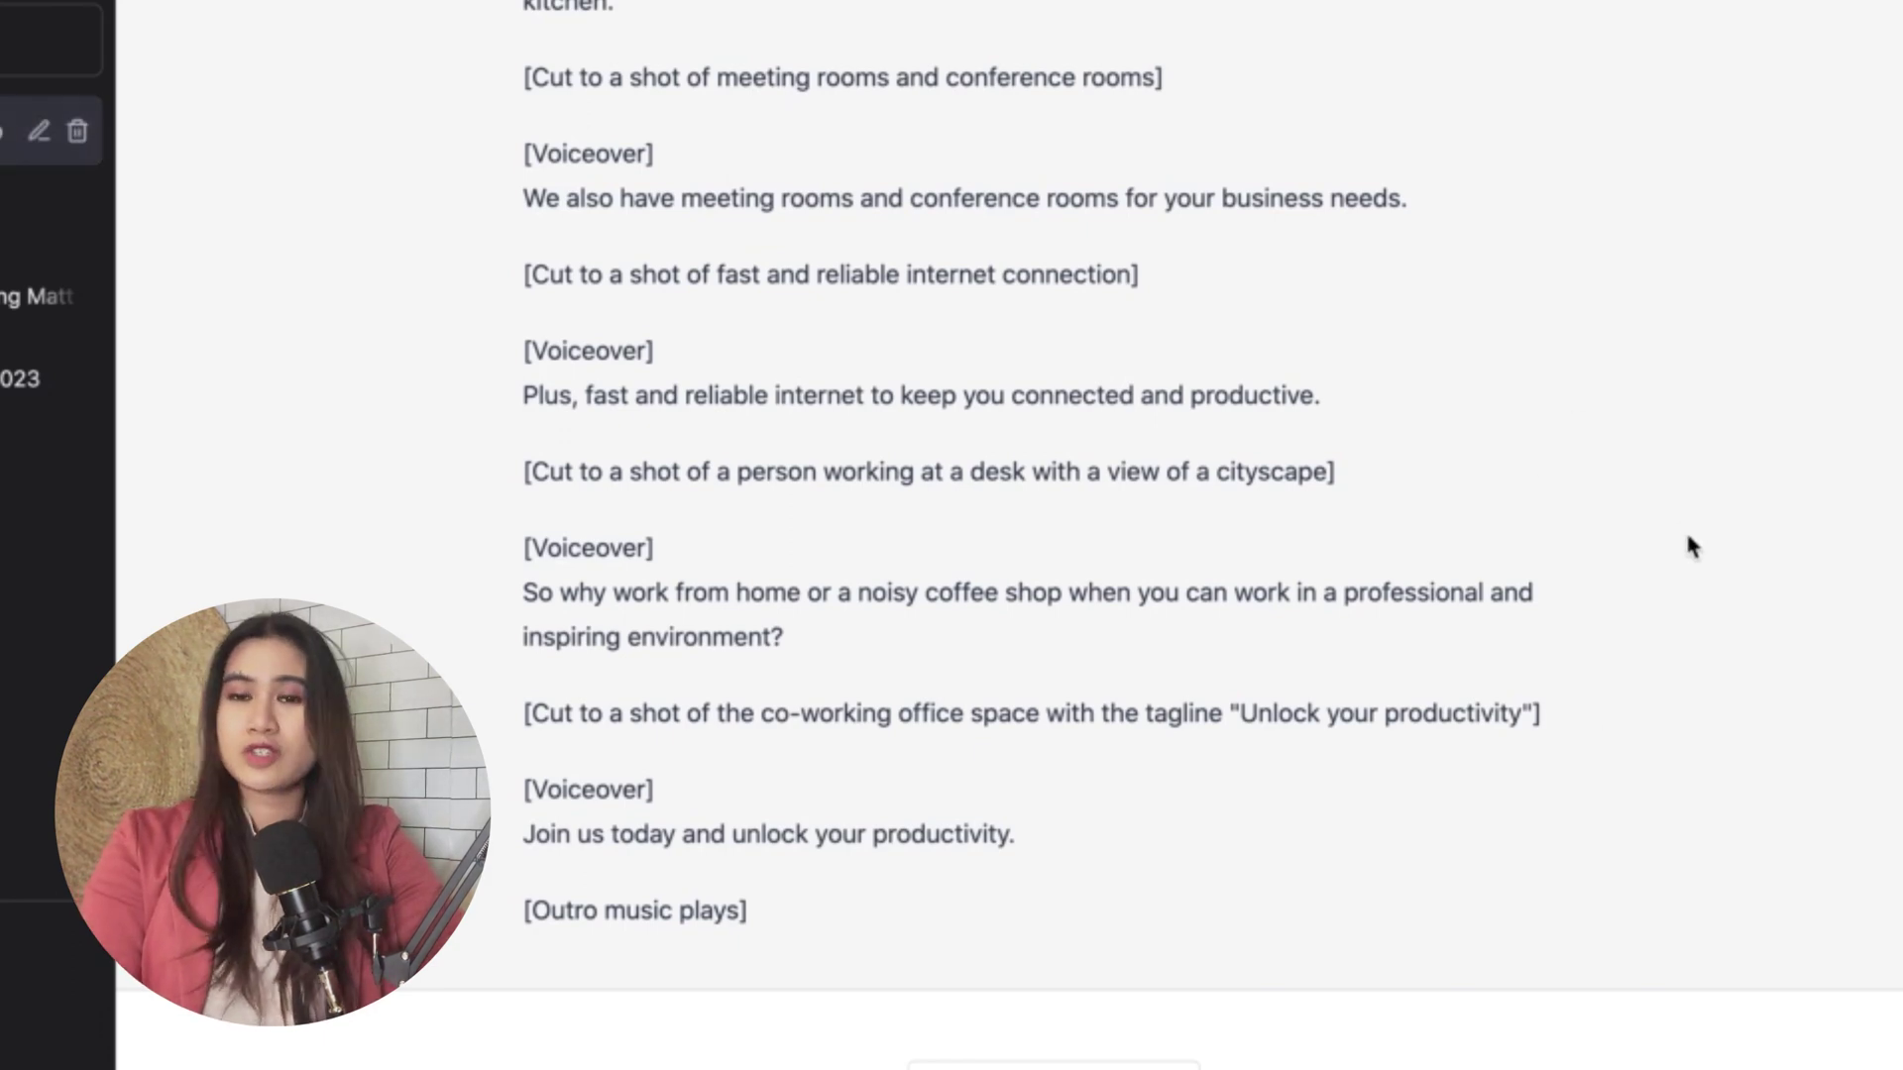
scroll(1691, 546, "up", 15)
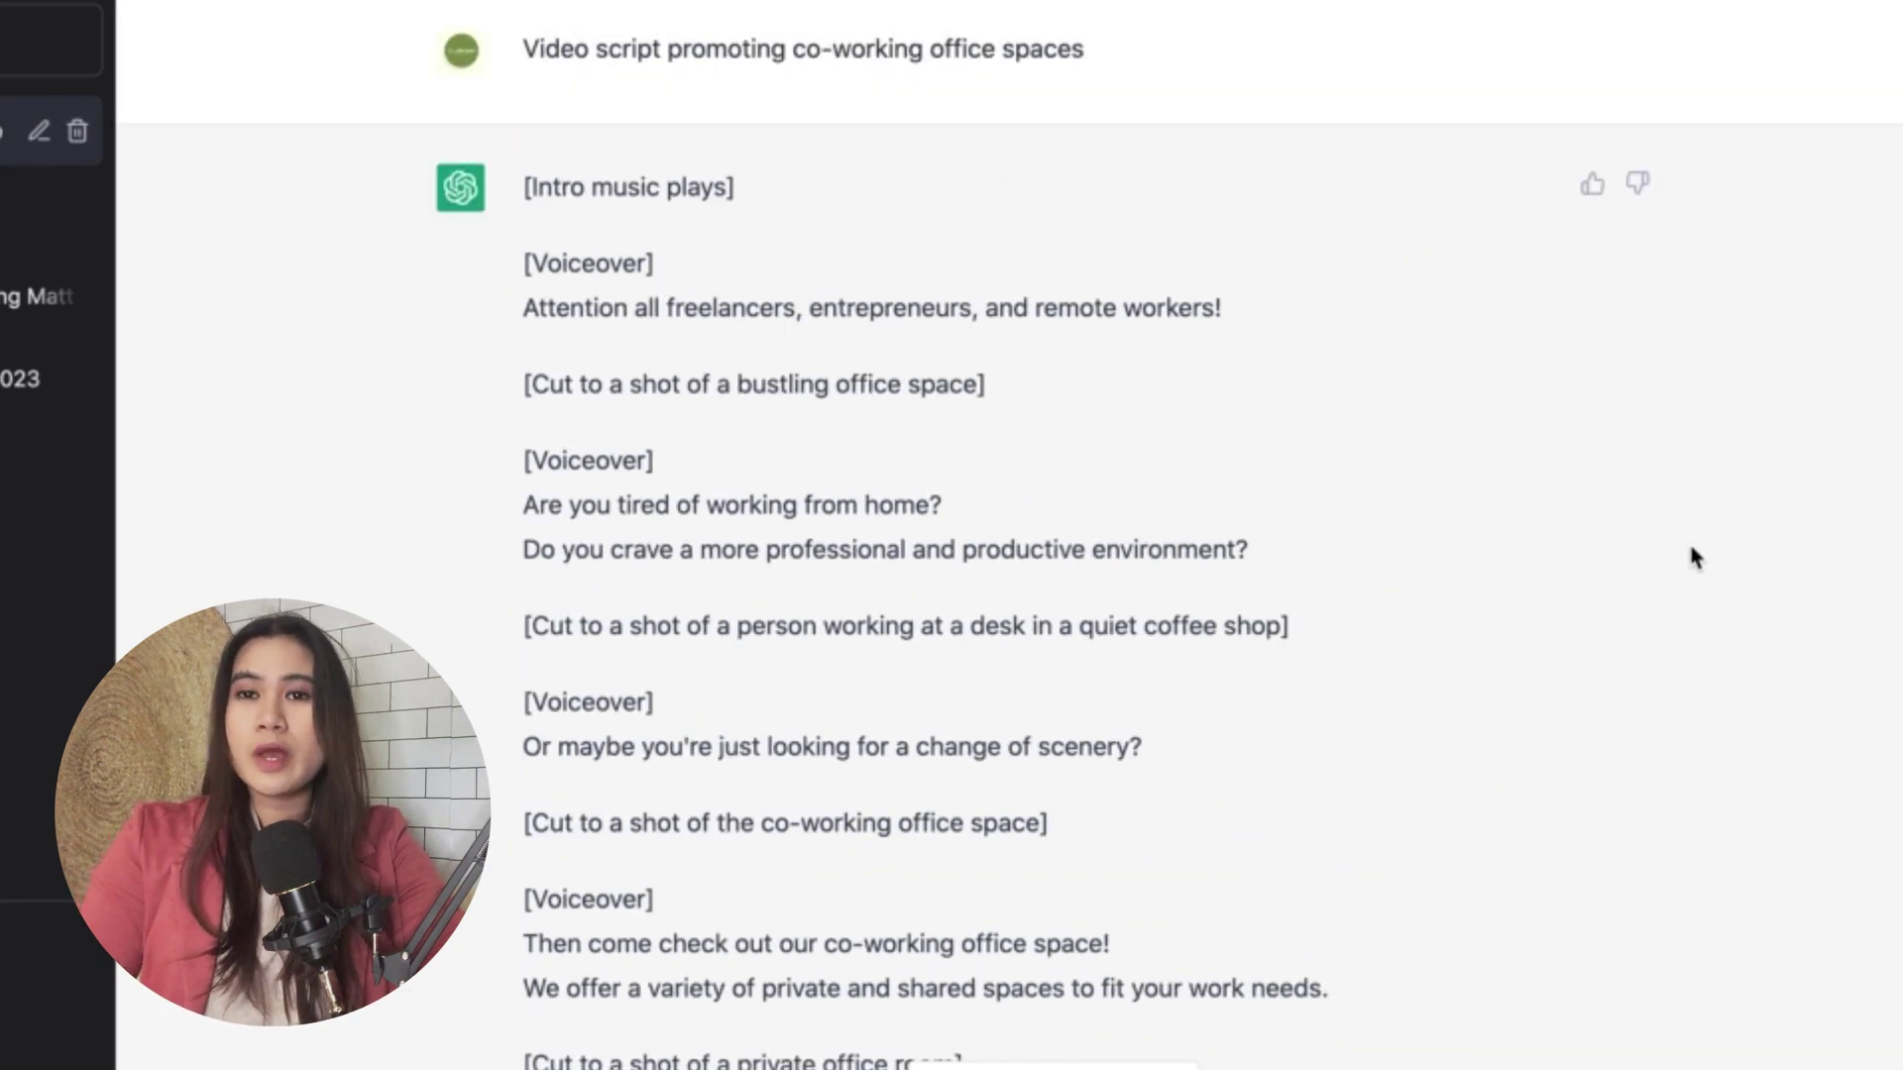
scroll(1691, 549, "down", 3)
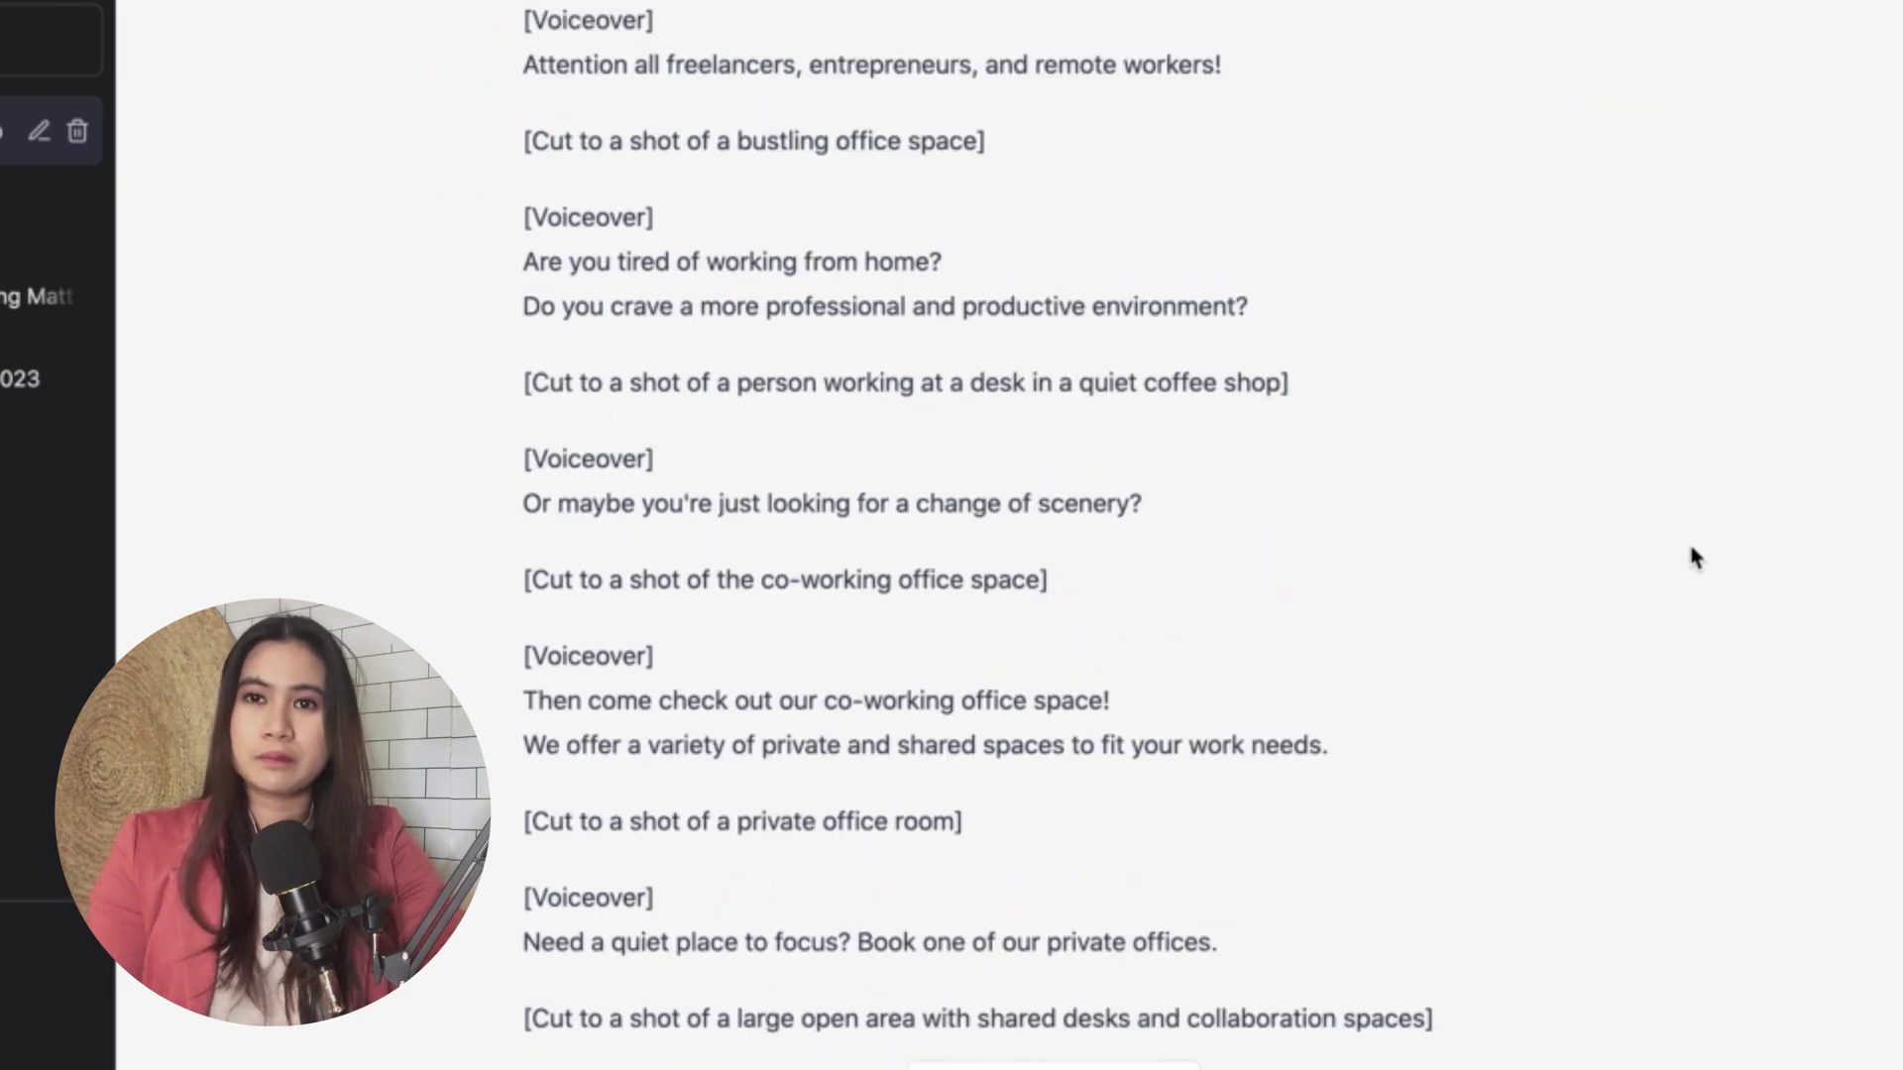
scroll(1691, 555, "up", 3)
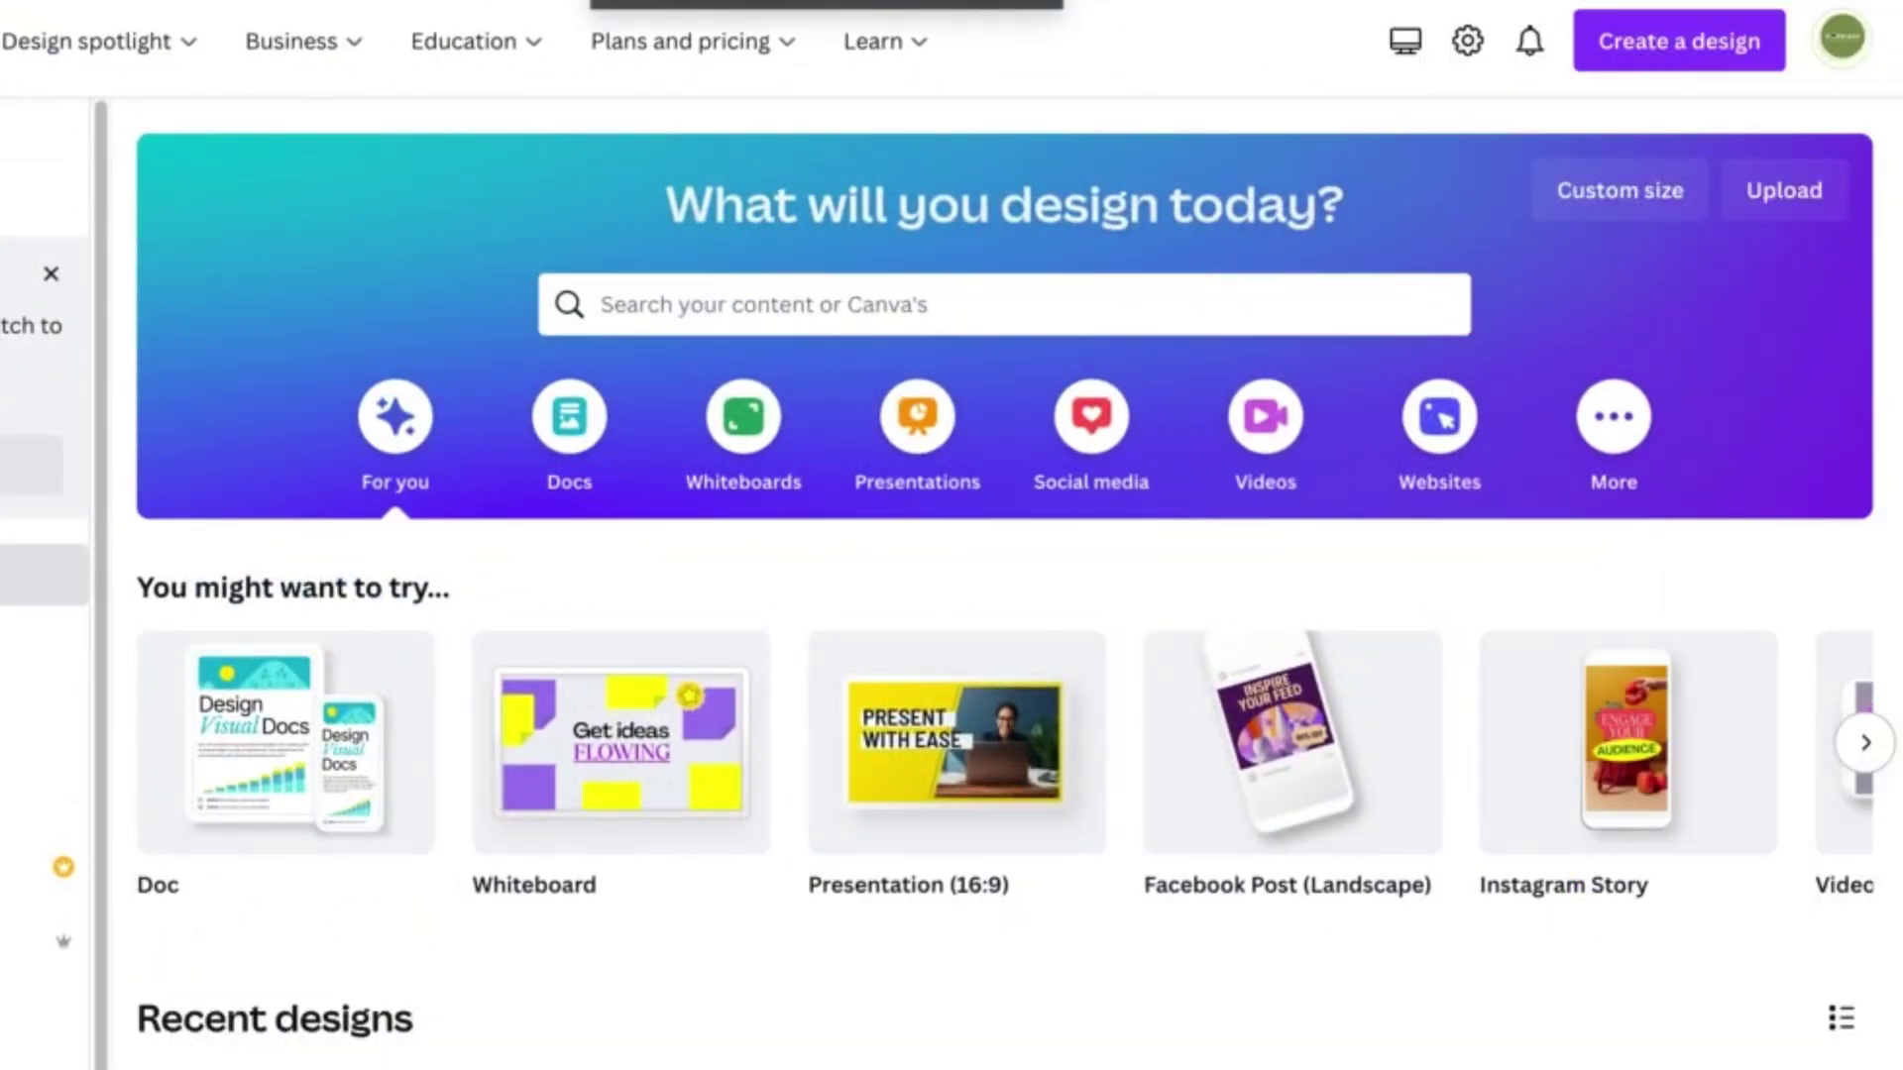
- Start a new blank Video design from Create a design
left_click(1679, 59)
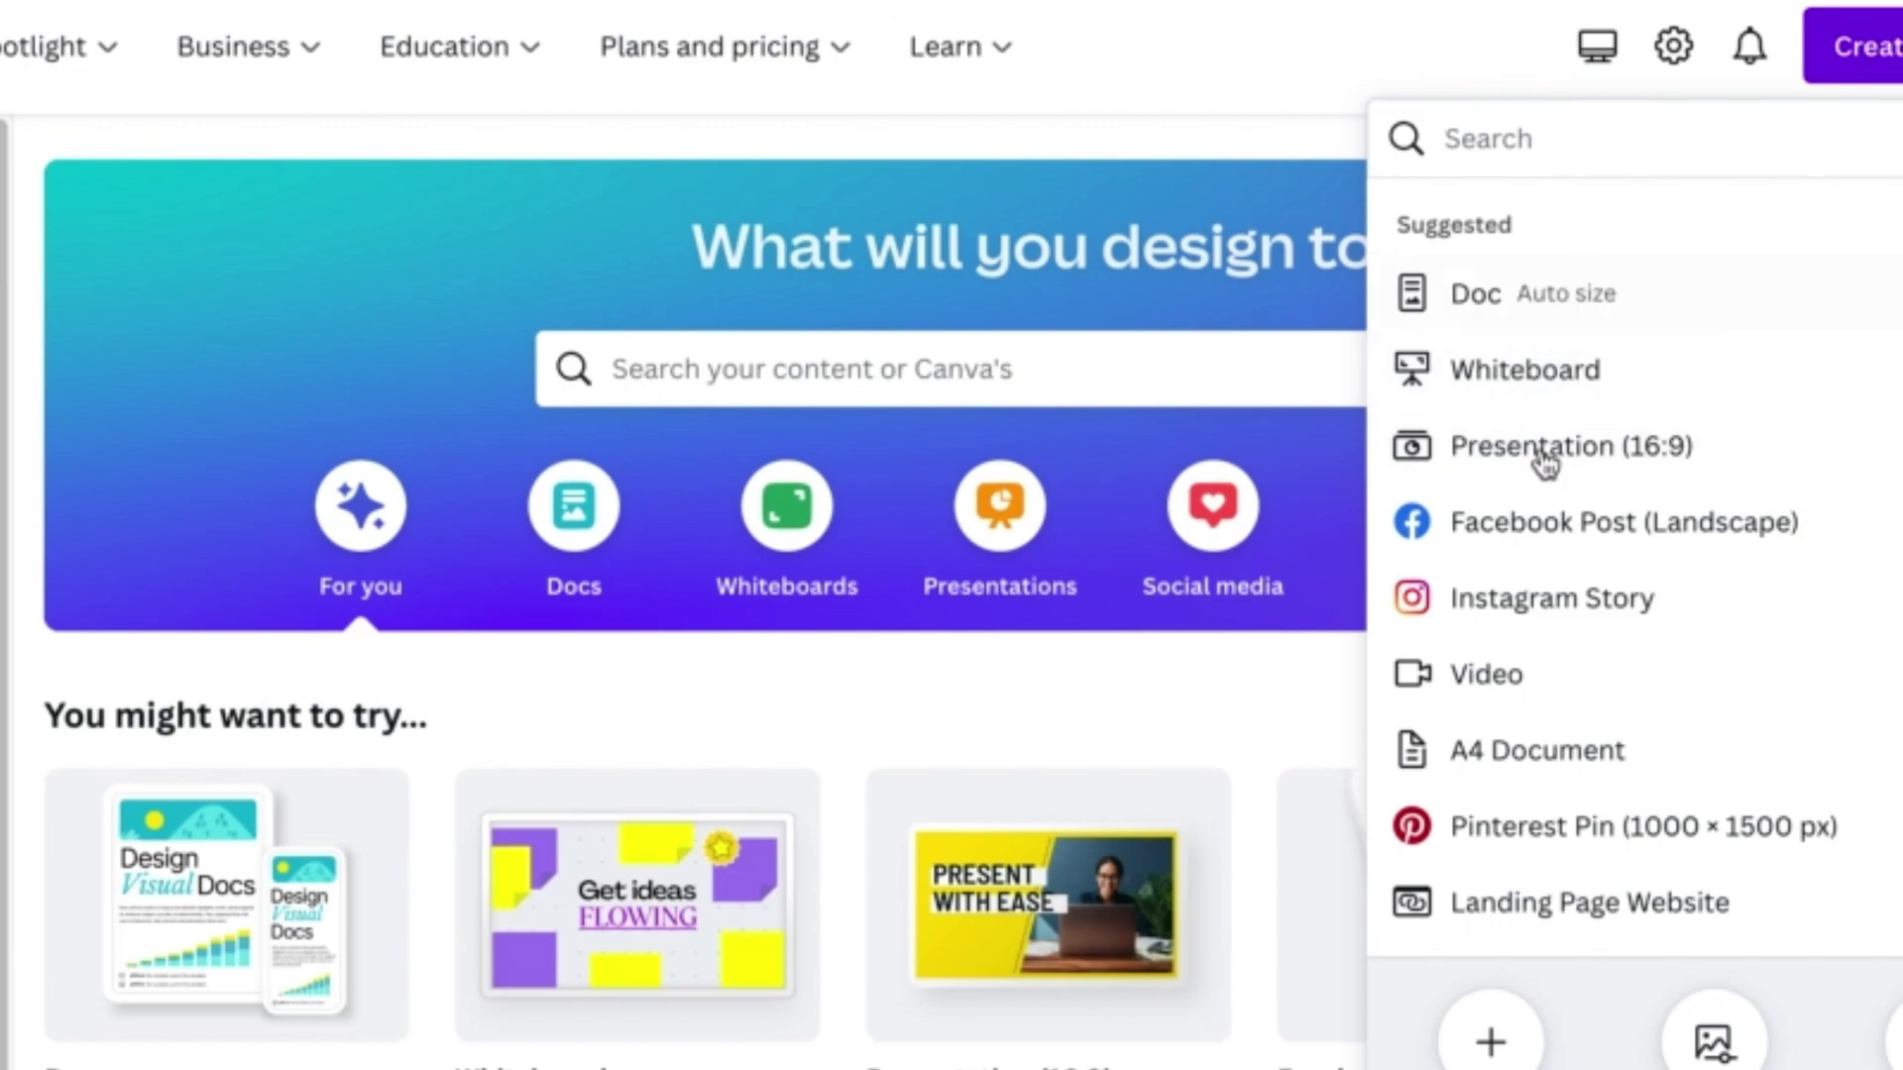
left_click(1543, 684)
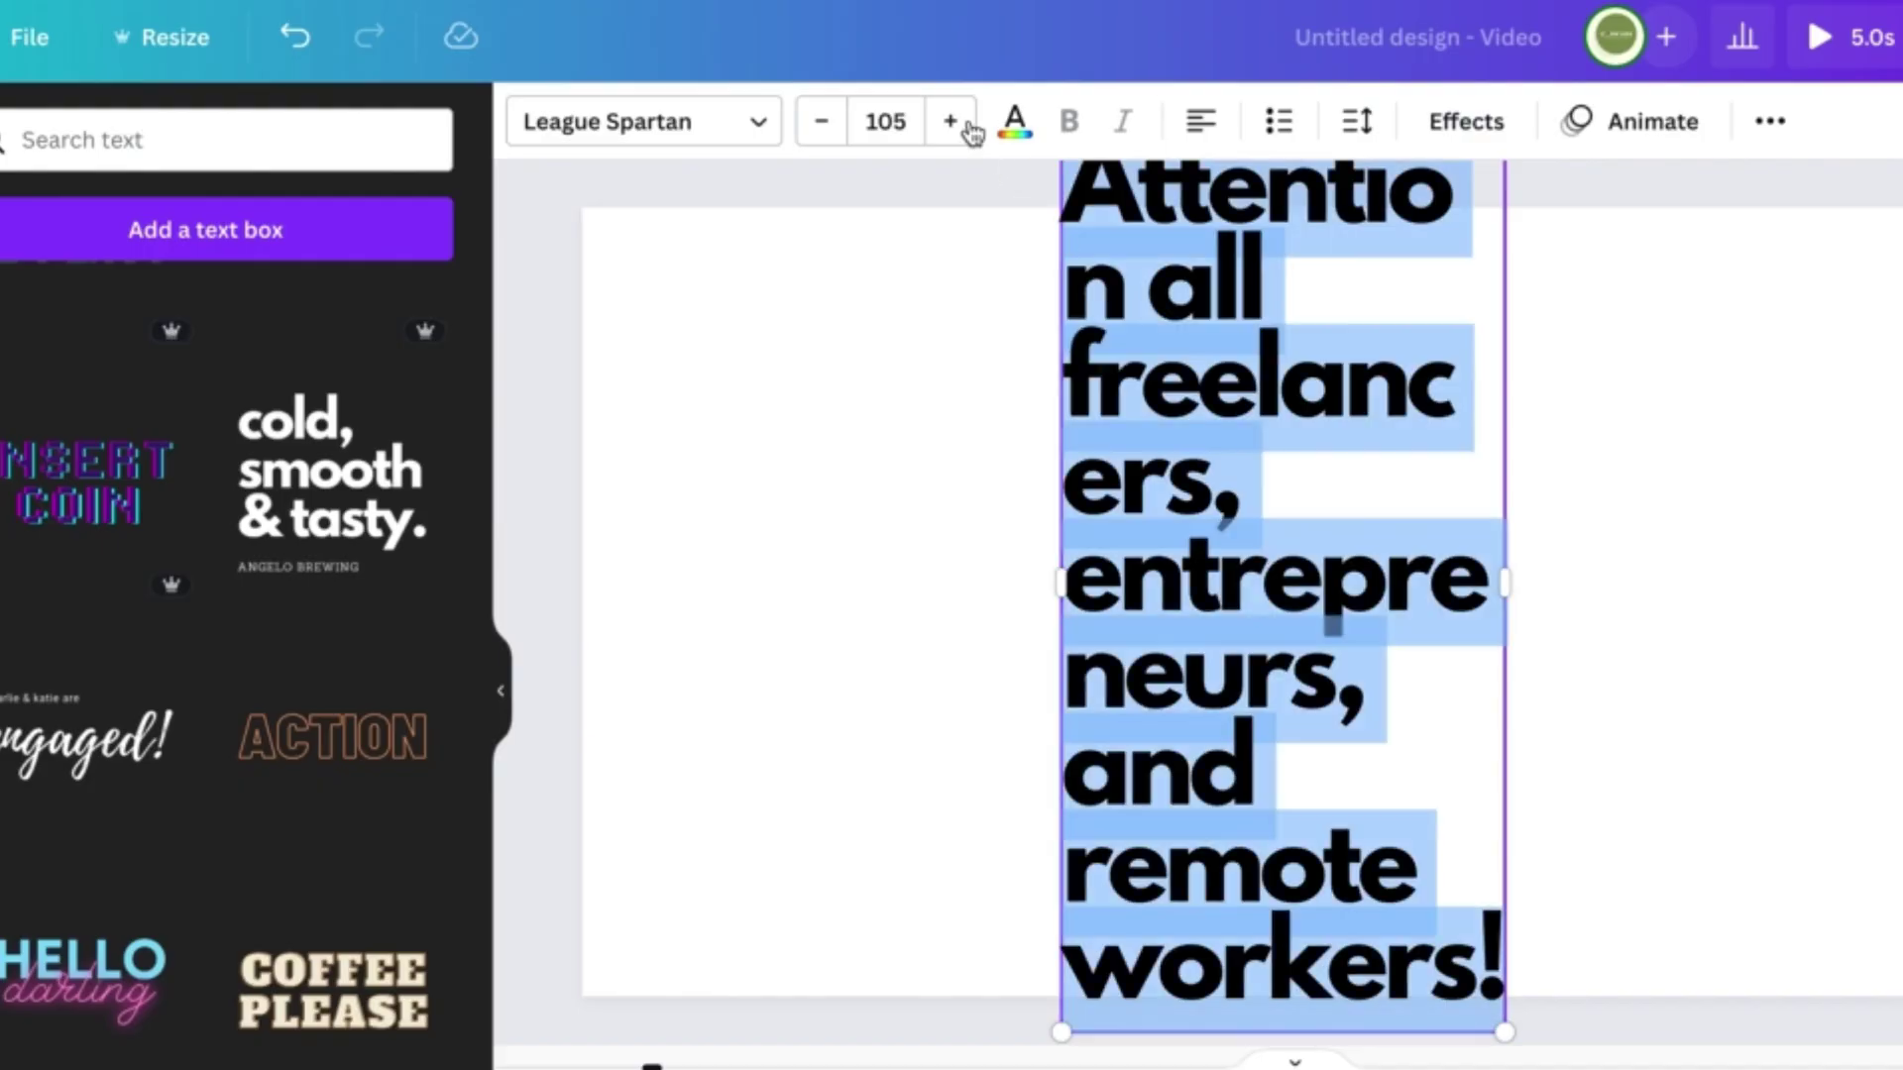
- Set the headline font size to 55, widen its text box, and keep it left-aligned
left_click(888, 121)
type("55")
key("Return")
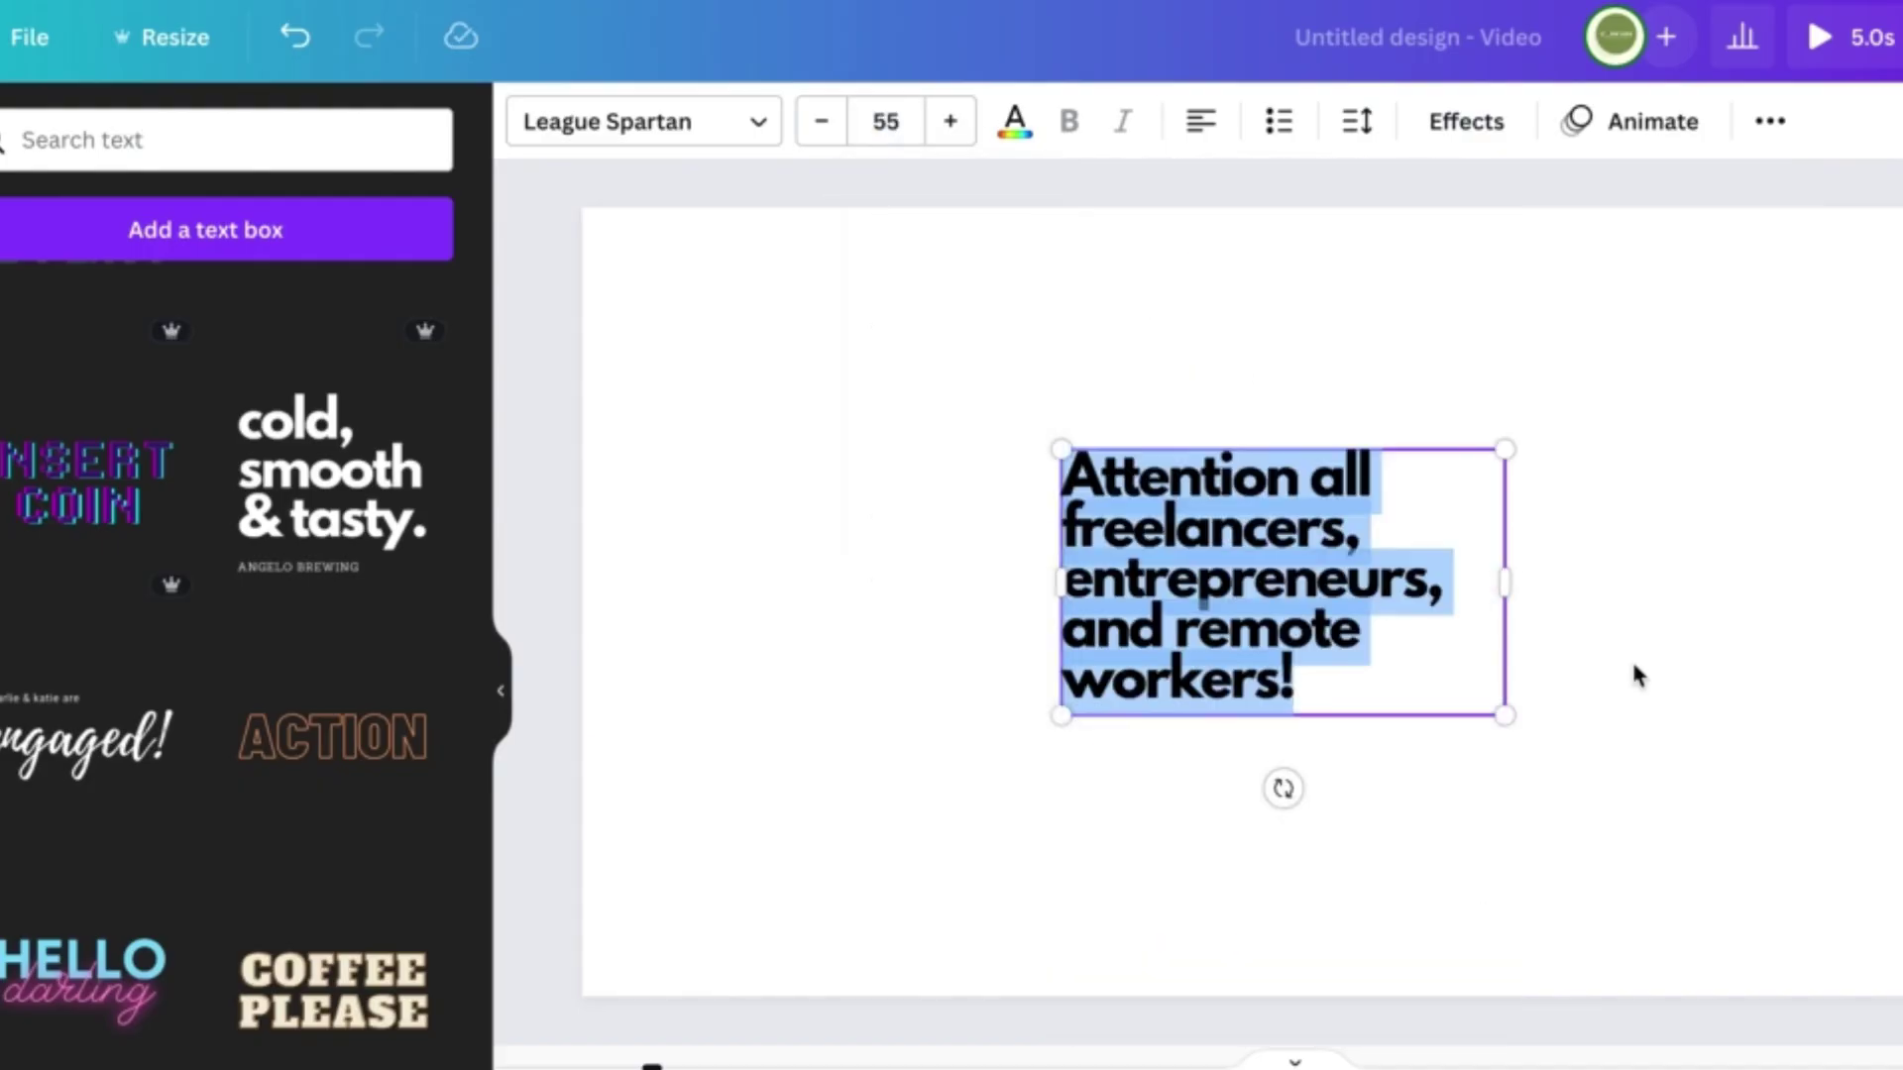
left_click_drag(1504, 582, 1794, 577)
left_click(1200, 121)
left_click(1200, 121)
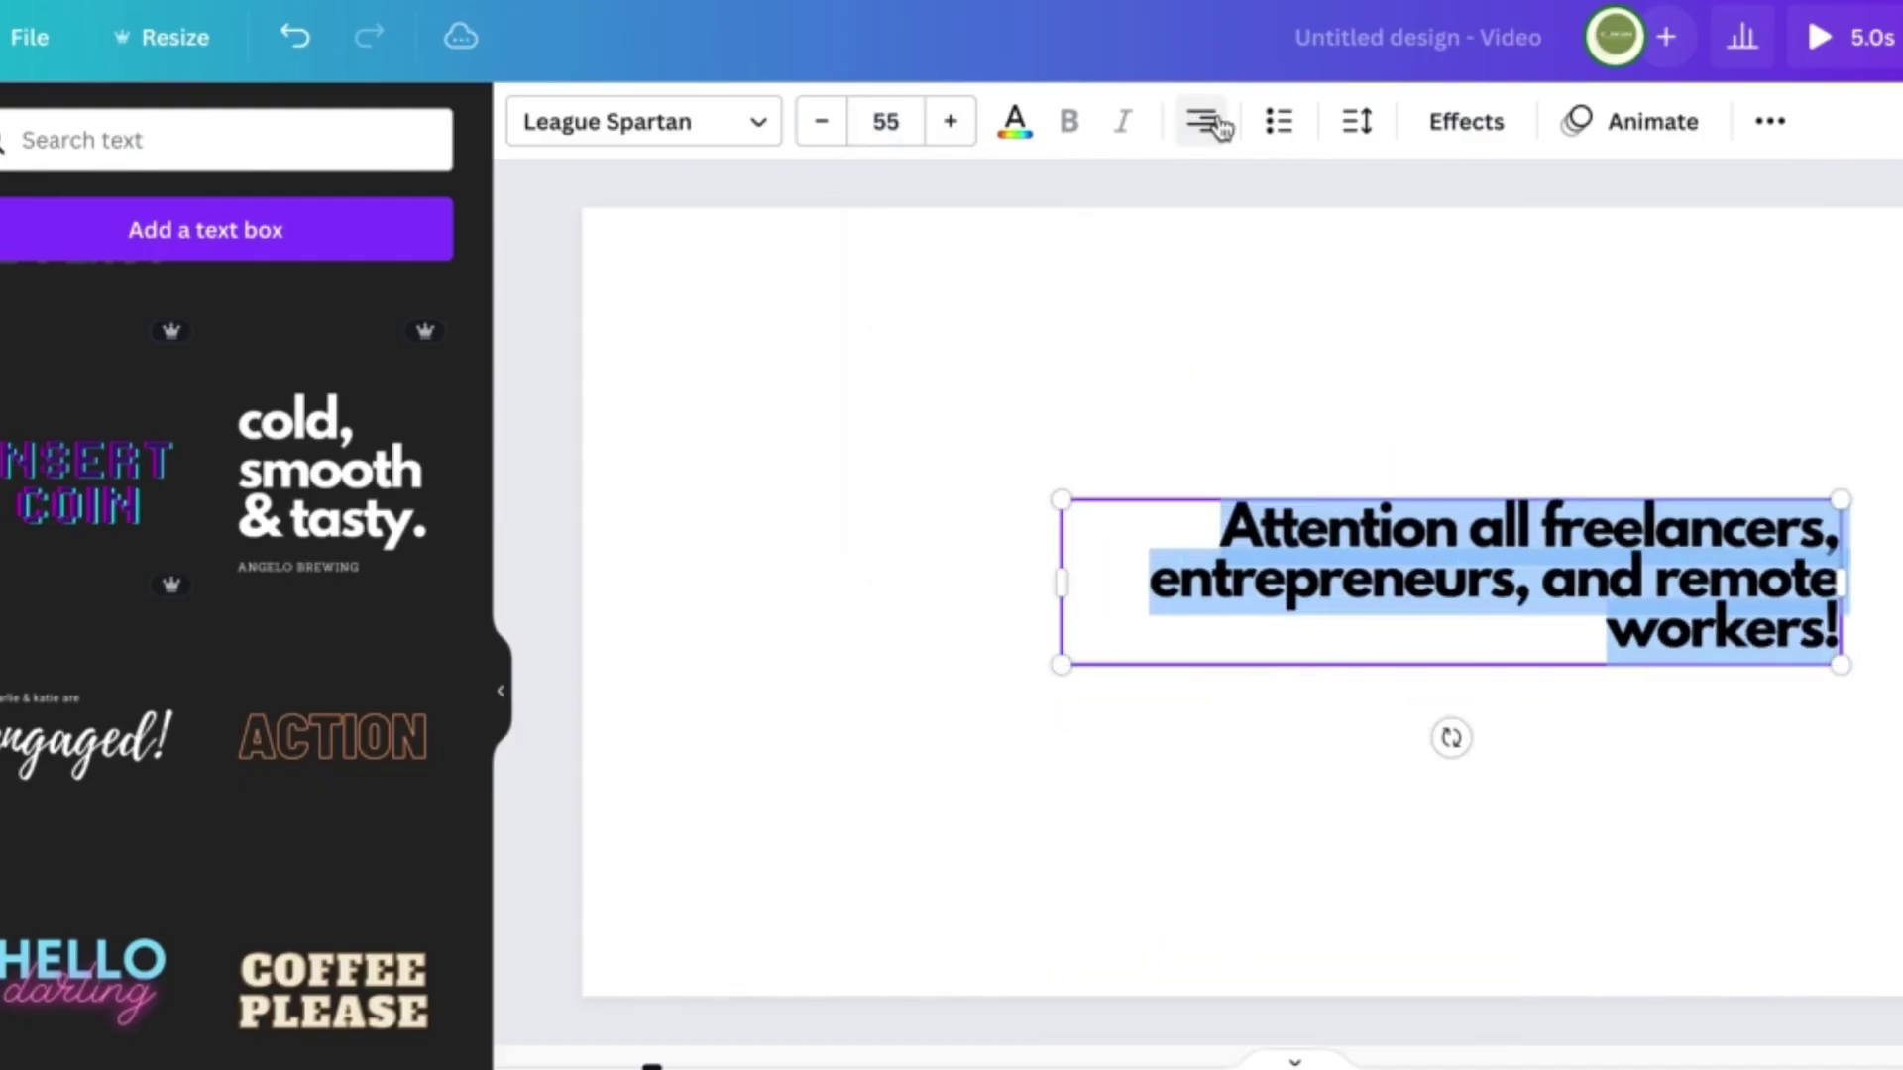
left_click(1200, 121)
left_click(1200, 121)
- Raise the headline line spacing to 1.8, scale it to 78.7, and centre it
left_click(1357, 120)
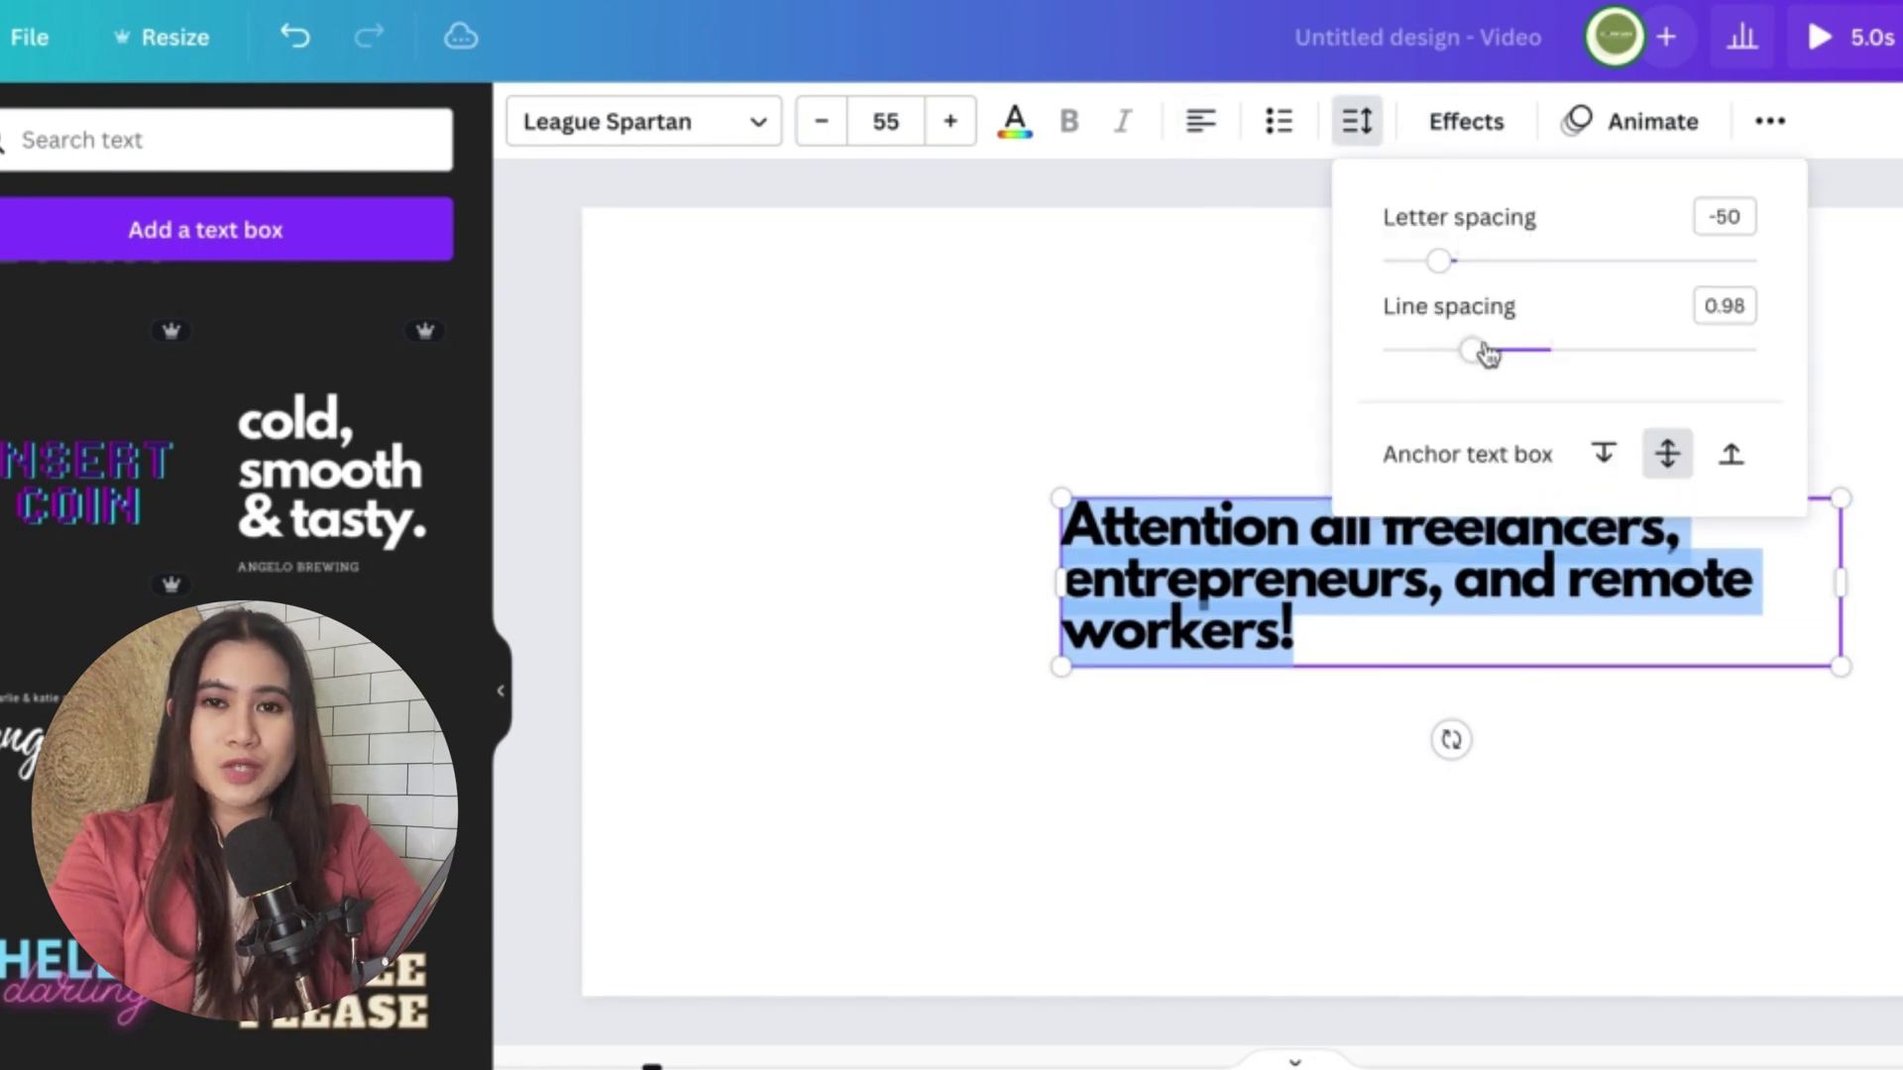
left_click_drag(1487, 352, 1592, 357)
left_click(1317, 552)
left_click_drag(1317, 552, 1064, 542)
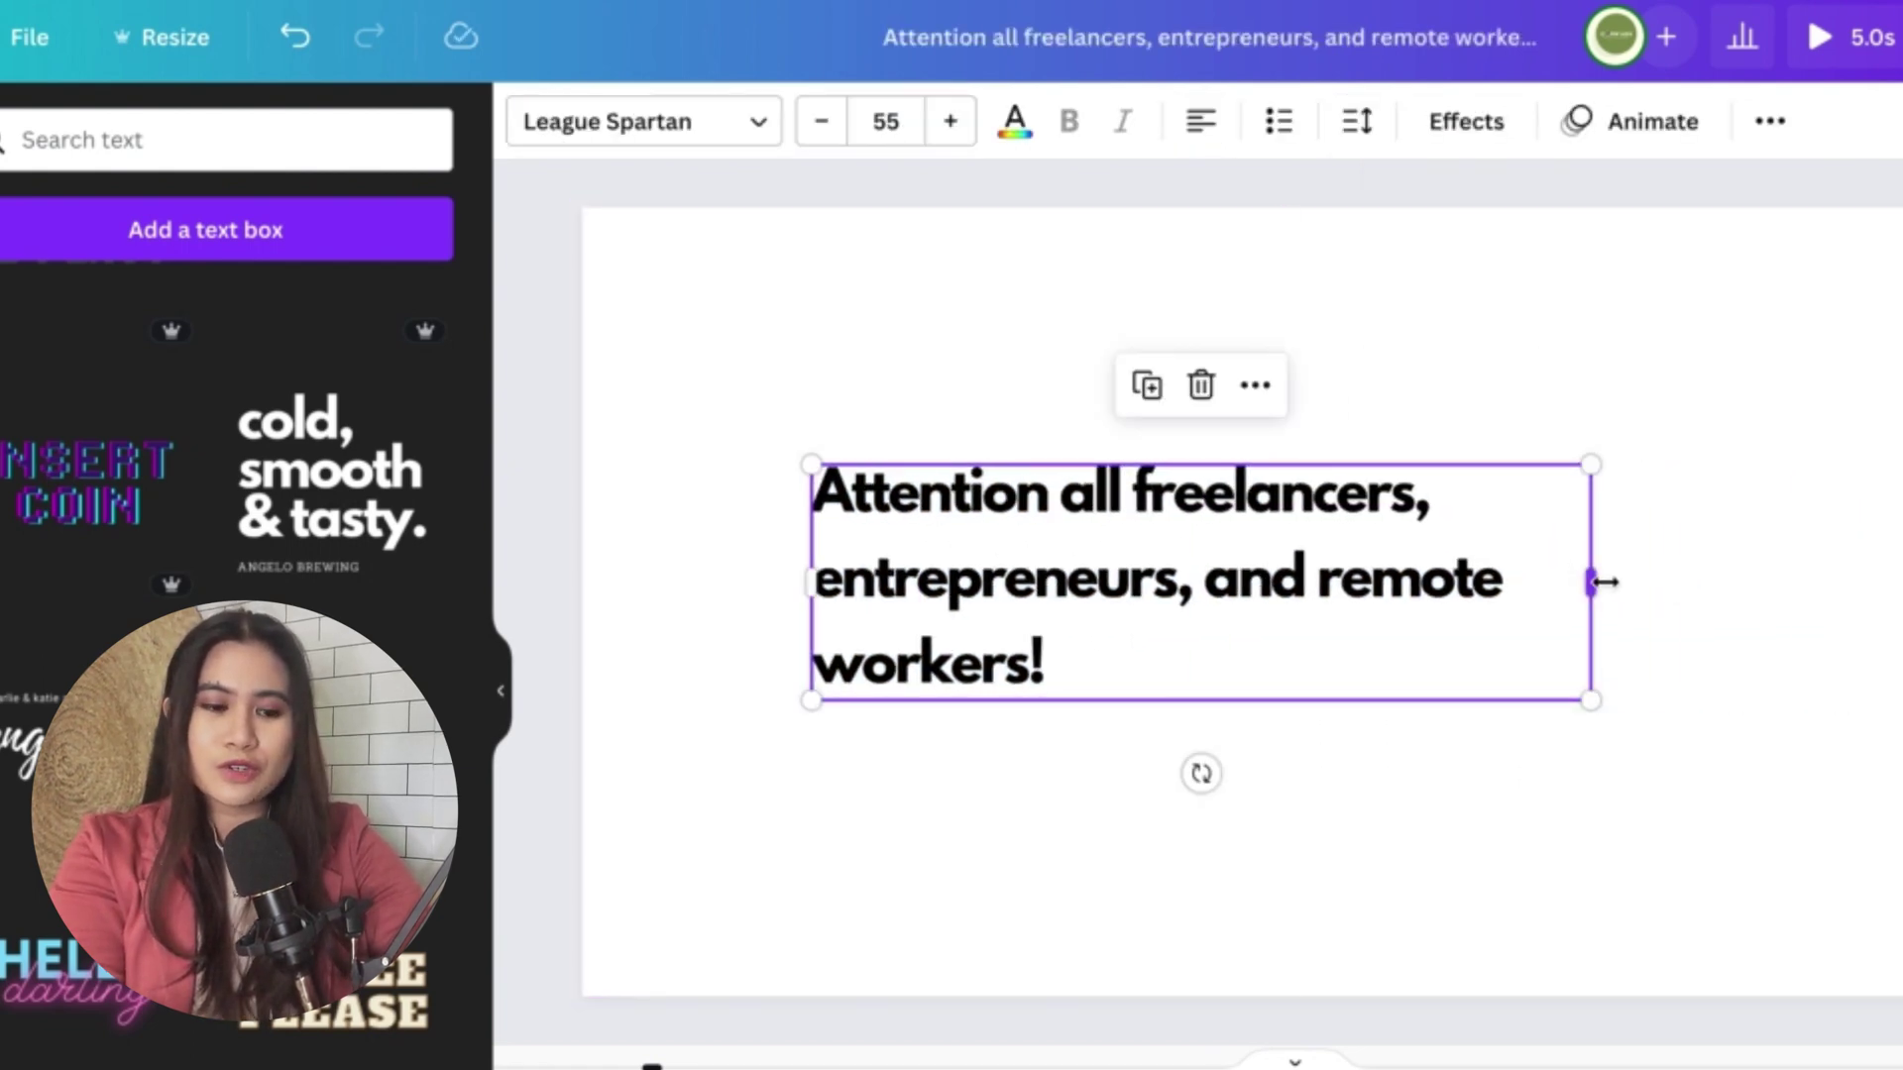
left_click_drag(1592, 582, 1523, 581)
left_click_drag(1517, 701, 1821, 801)
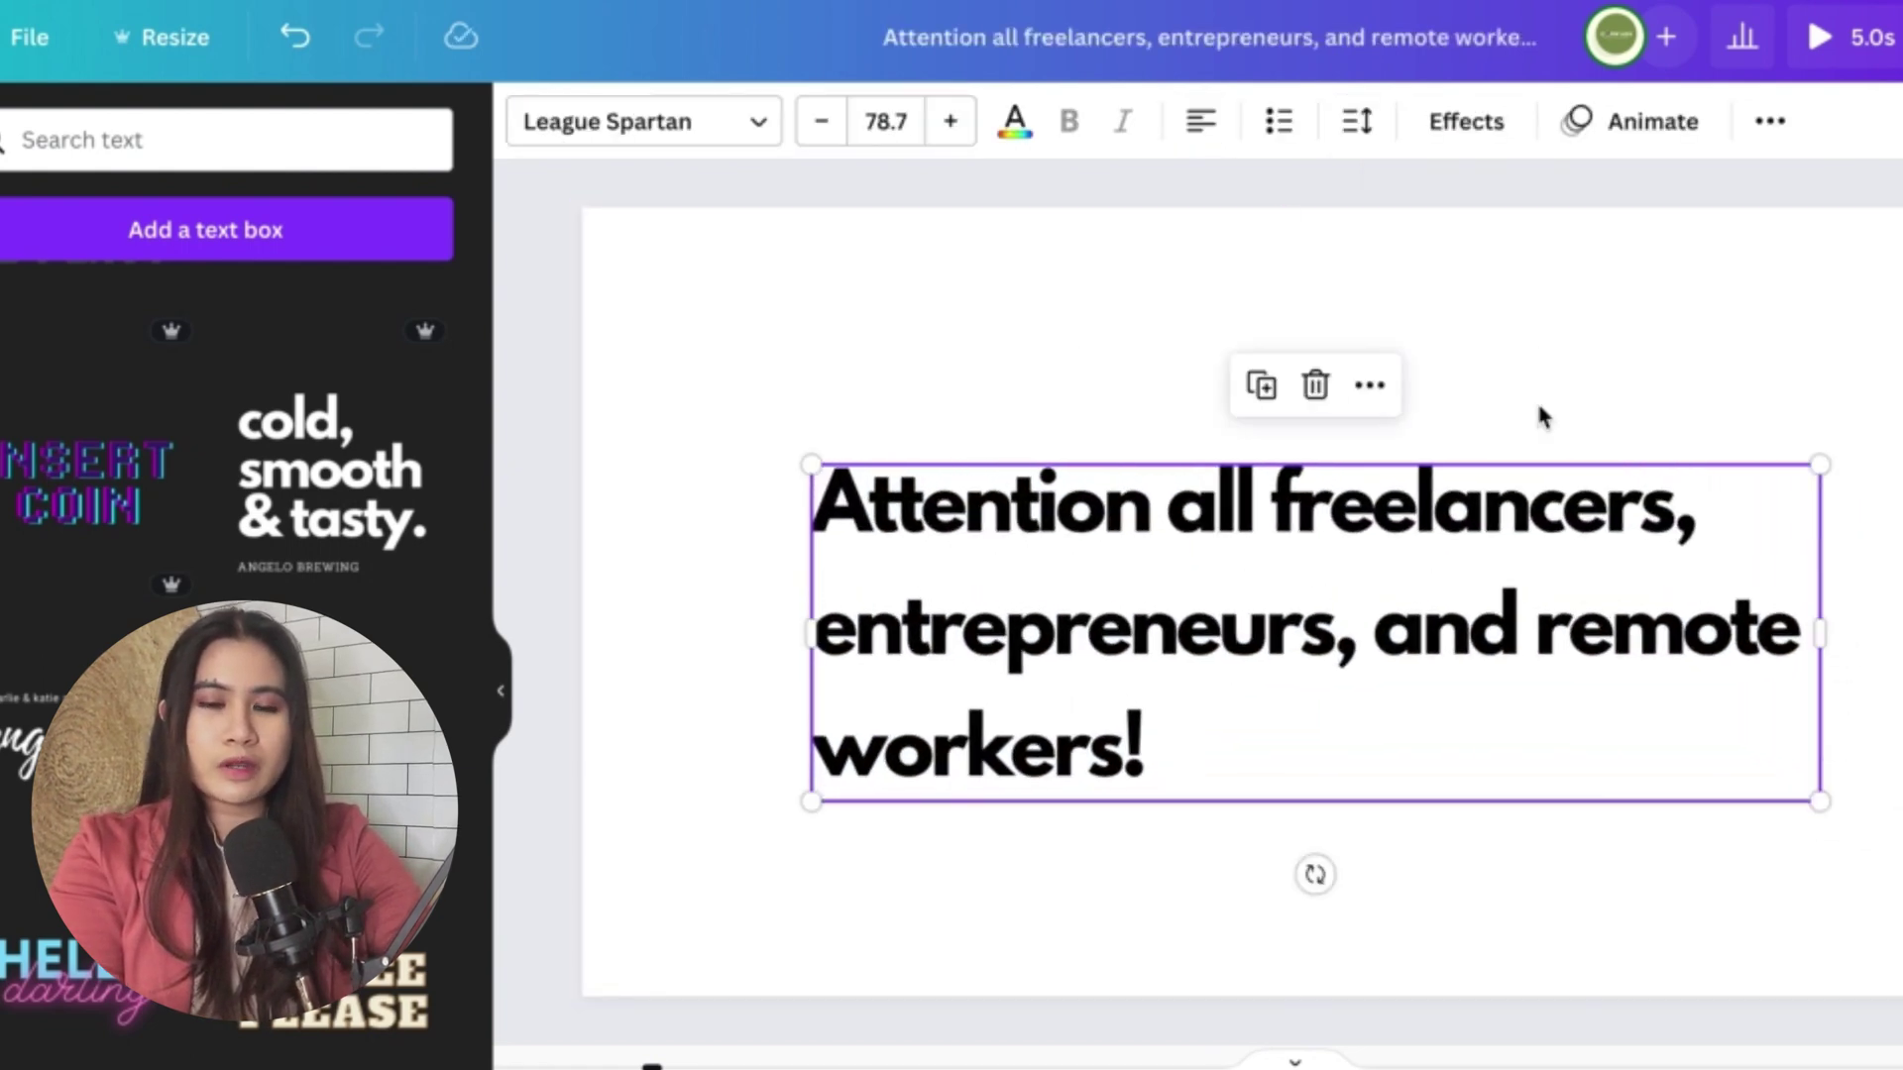
left_click_drag(1473, 622, 1423, 591)
- Set the headline's letter spacing to -26 and deselect the text box
triple_click(1408, 593)
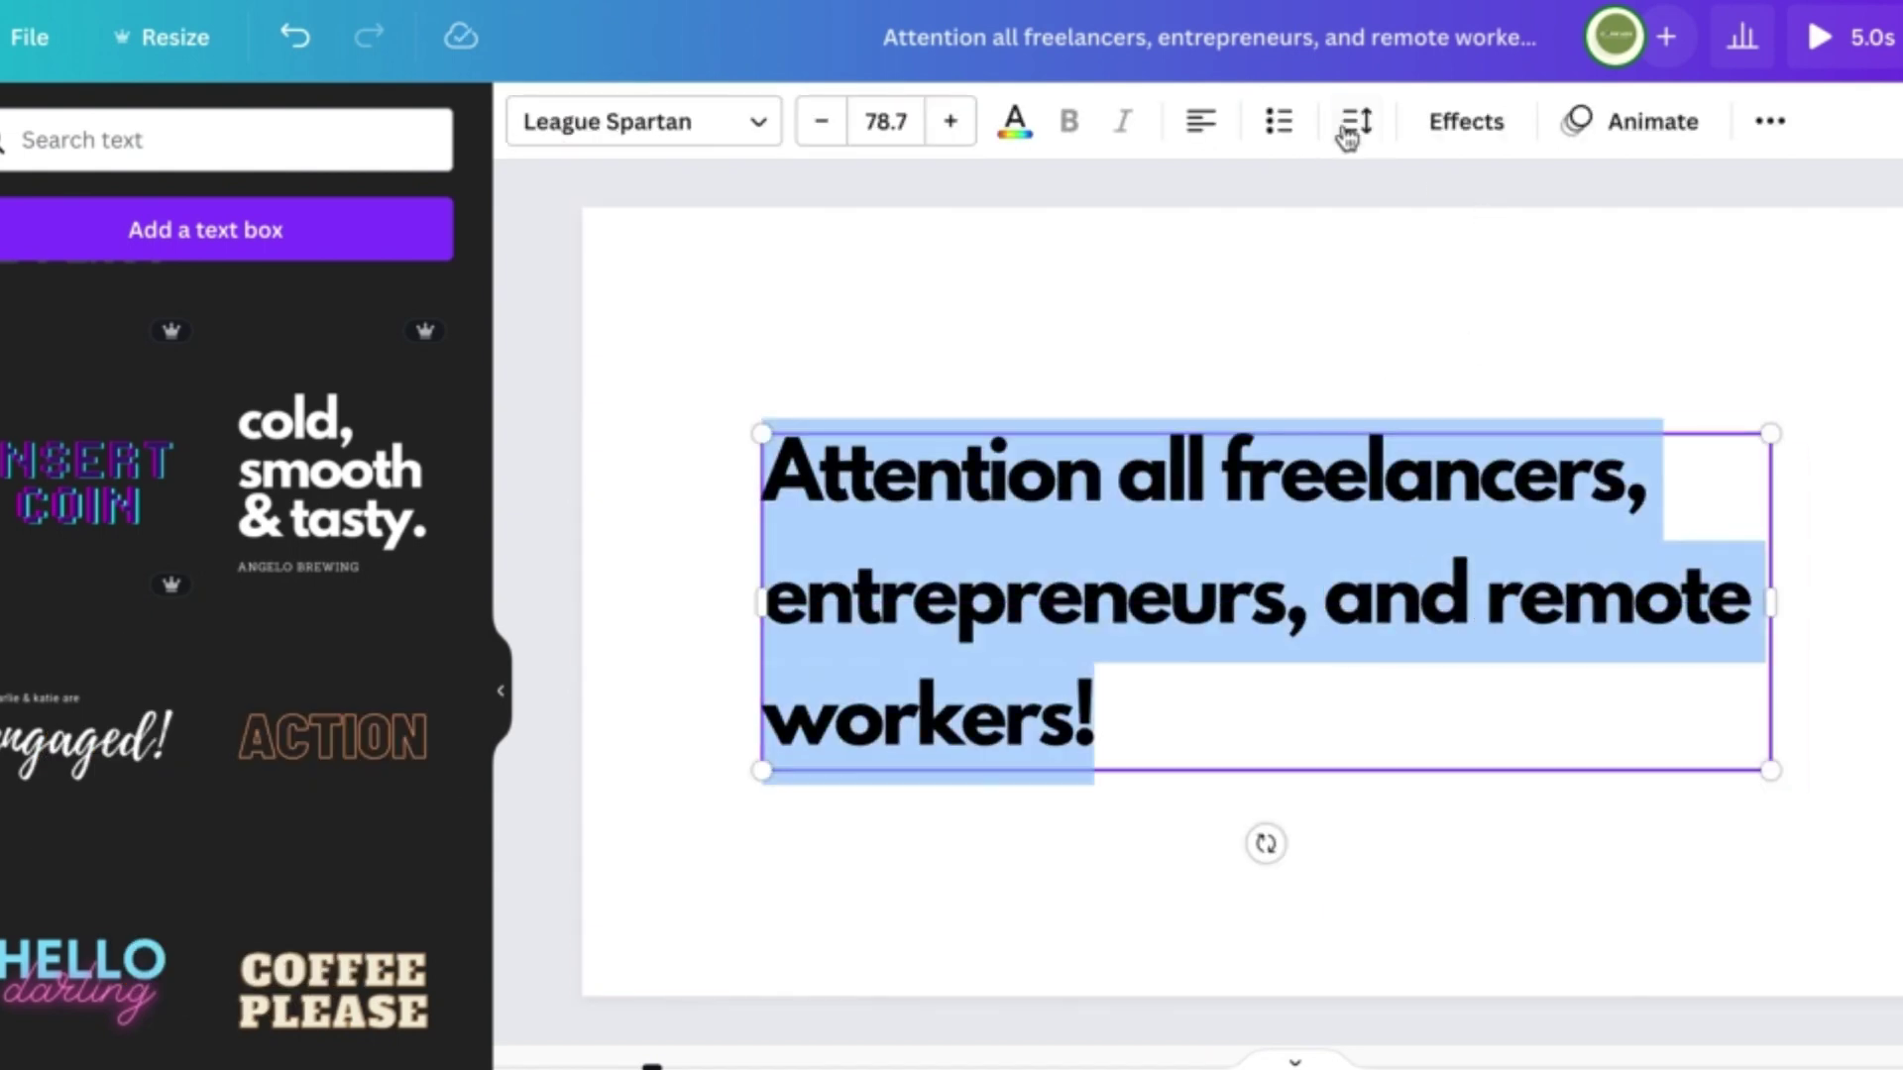
left_click(1350, 124)
left_click_drag(1436, 256, 1445, 264)
left_click(1108, 295)
left_click(1139, 480)
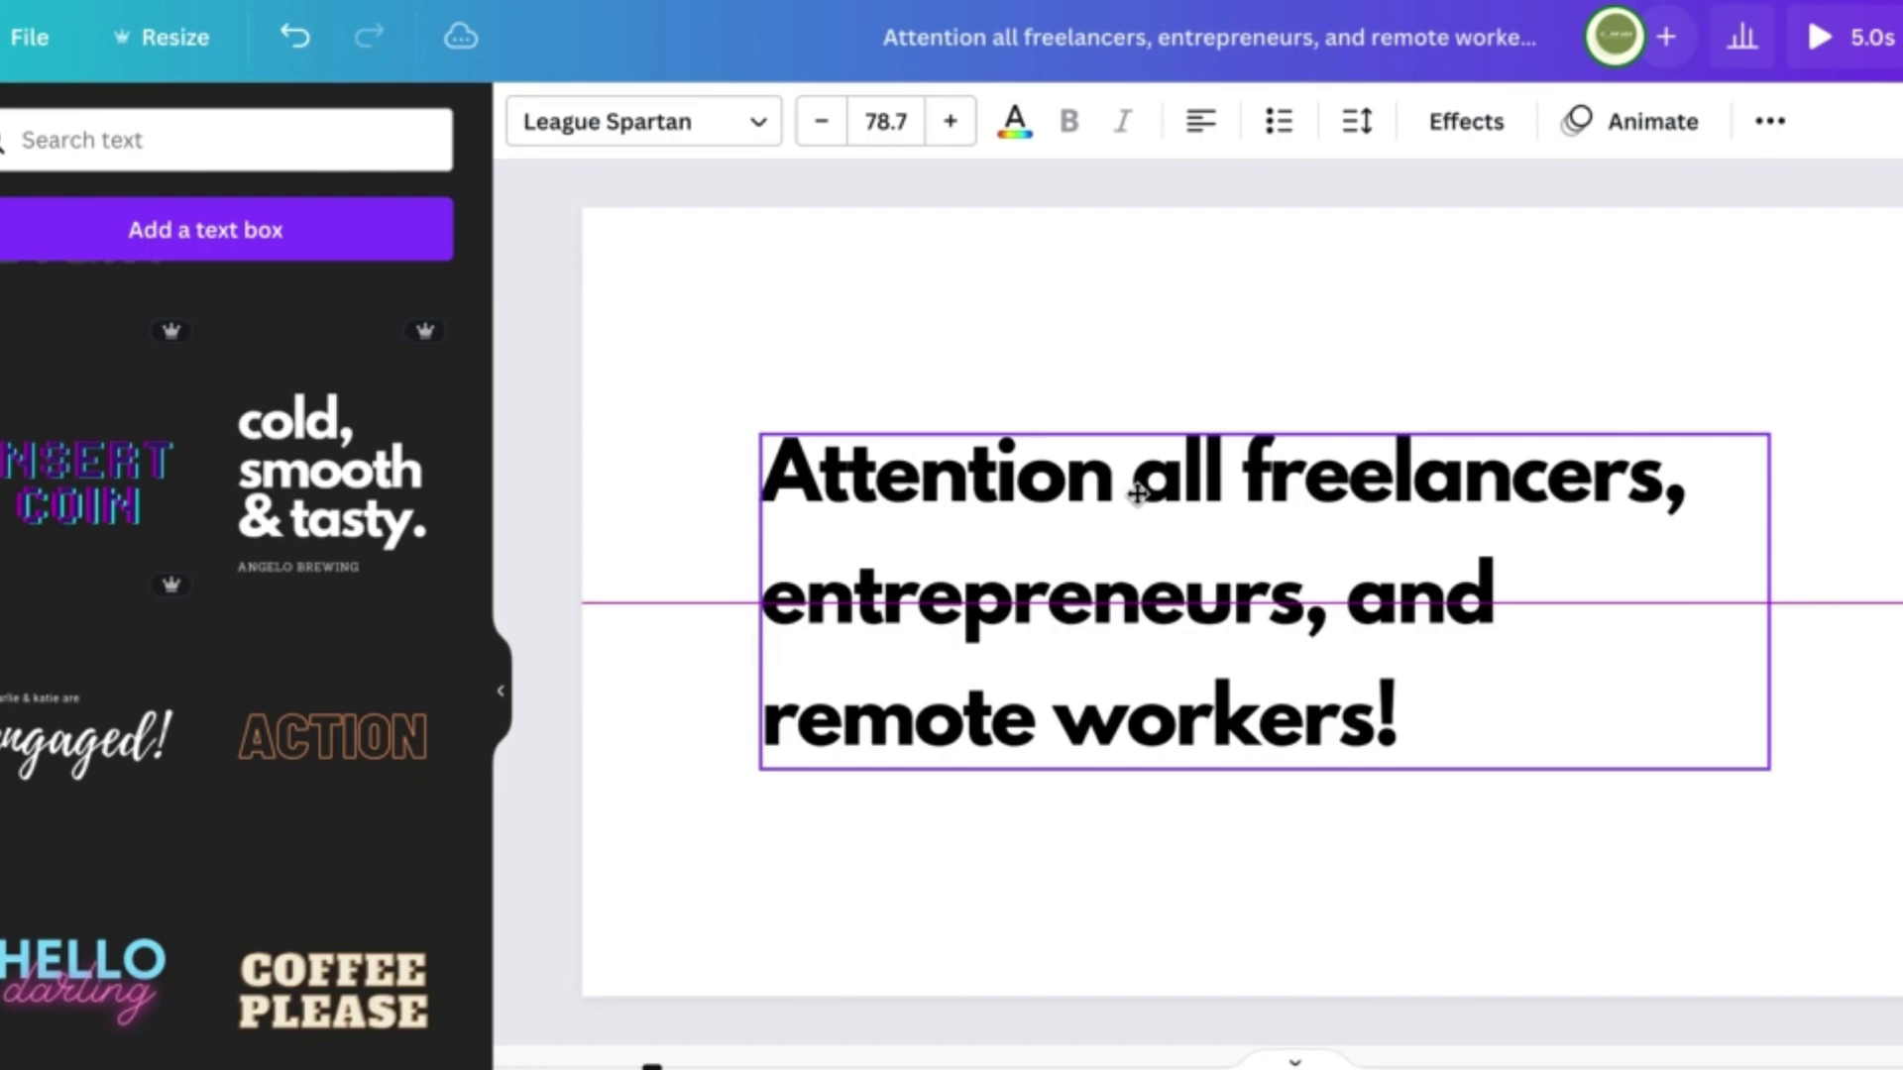
left_click(723, 277)
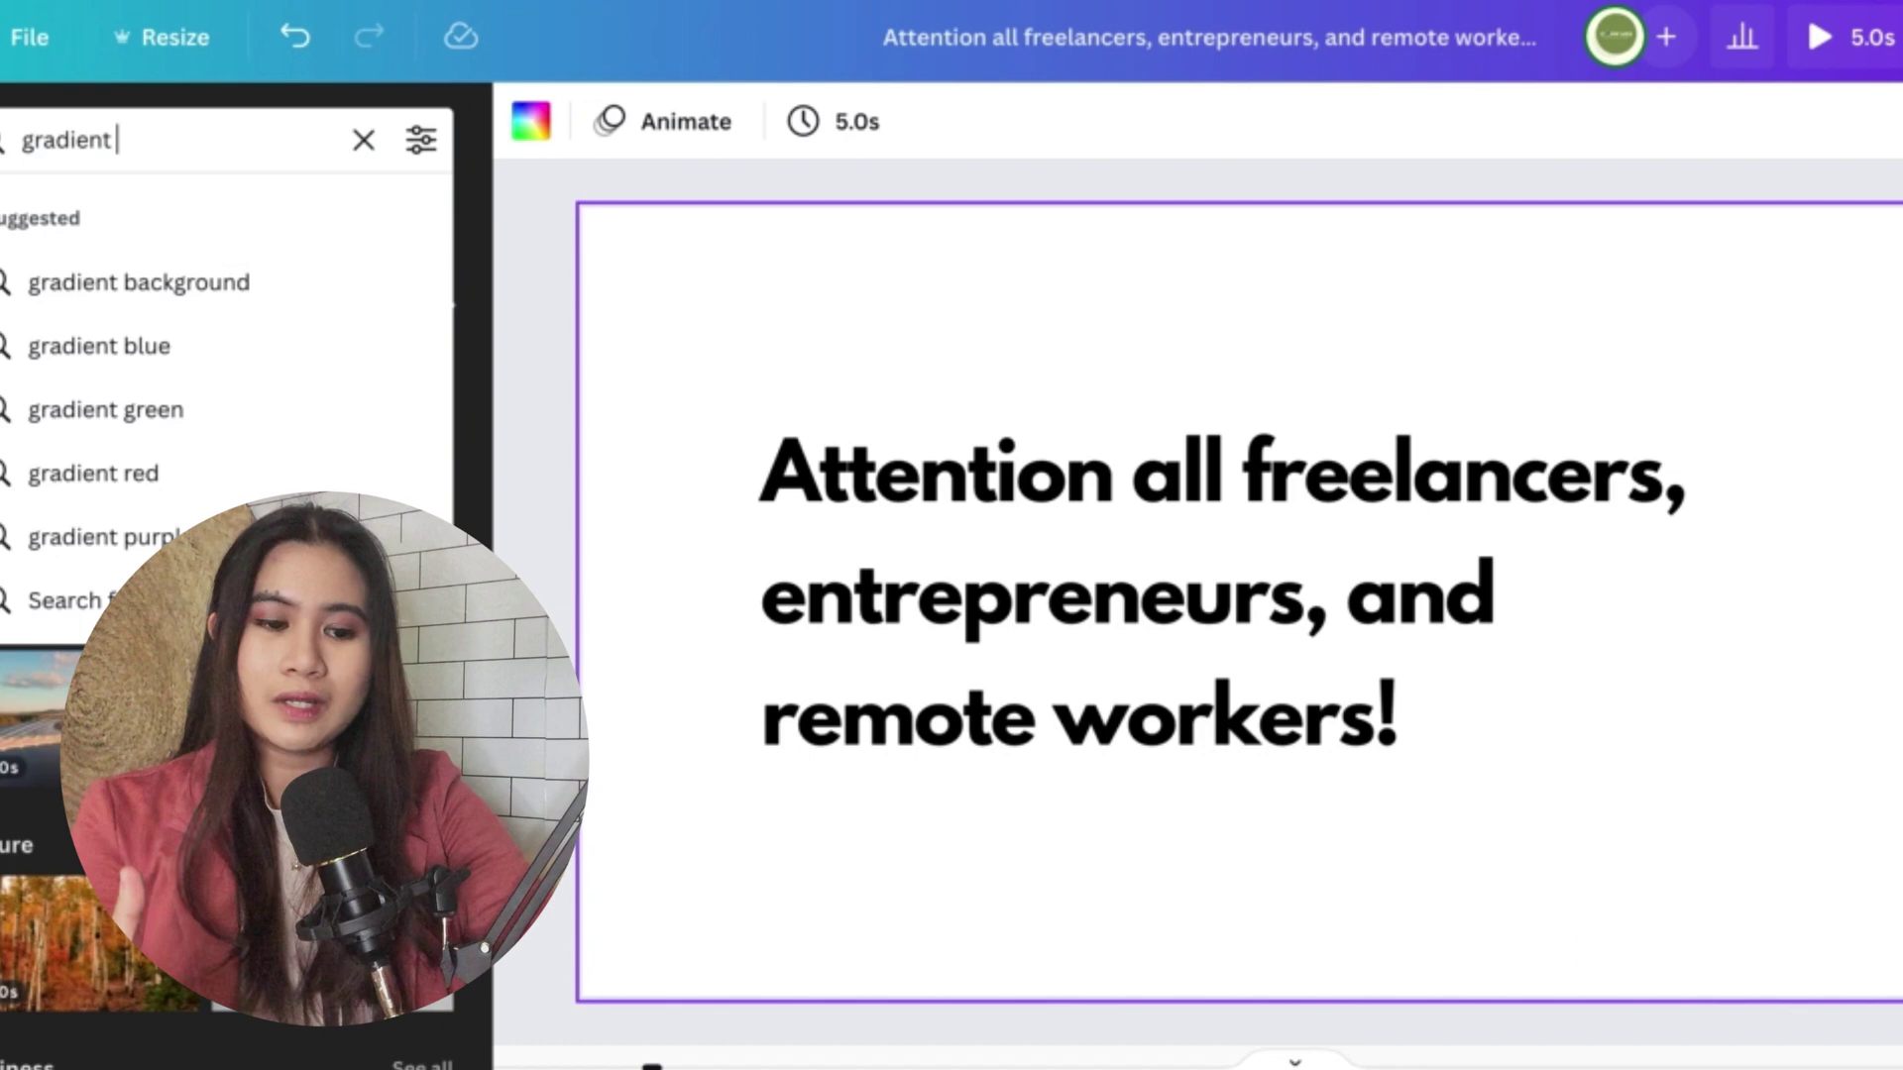
- Search the Videos panel for 'gradient yellow' and browse the results
type("yellow")
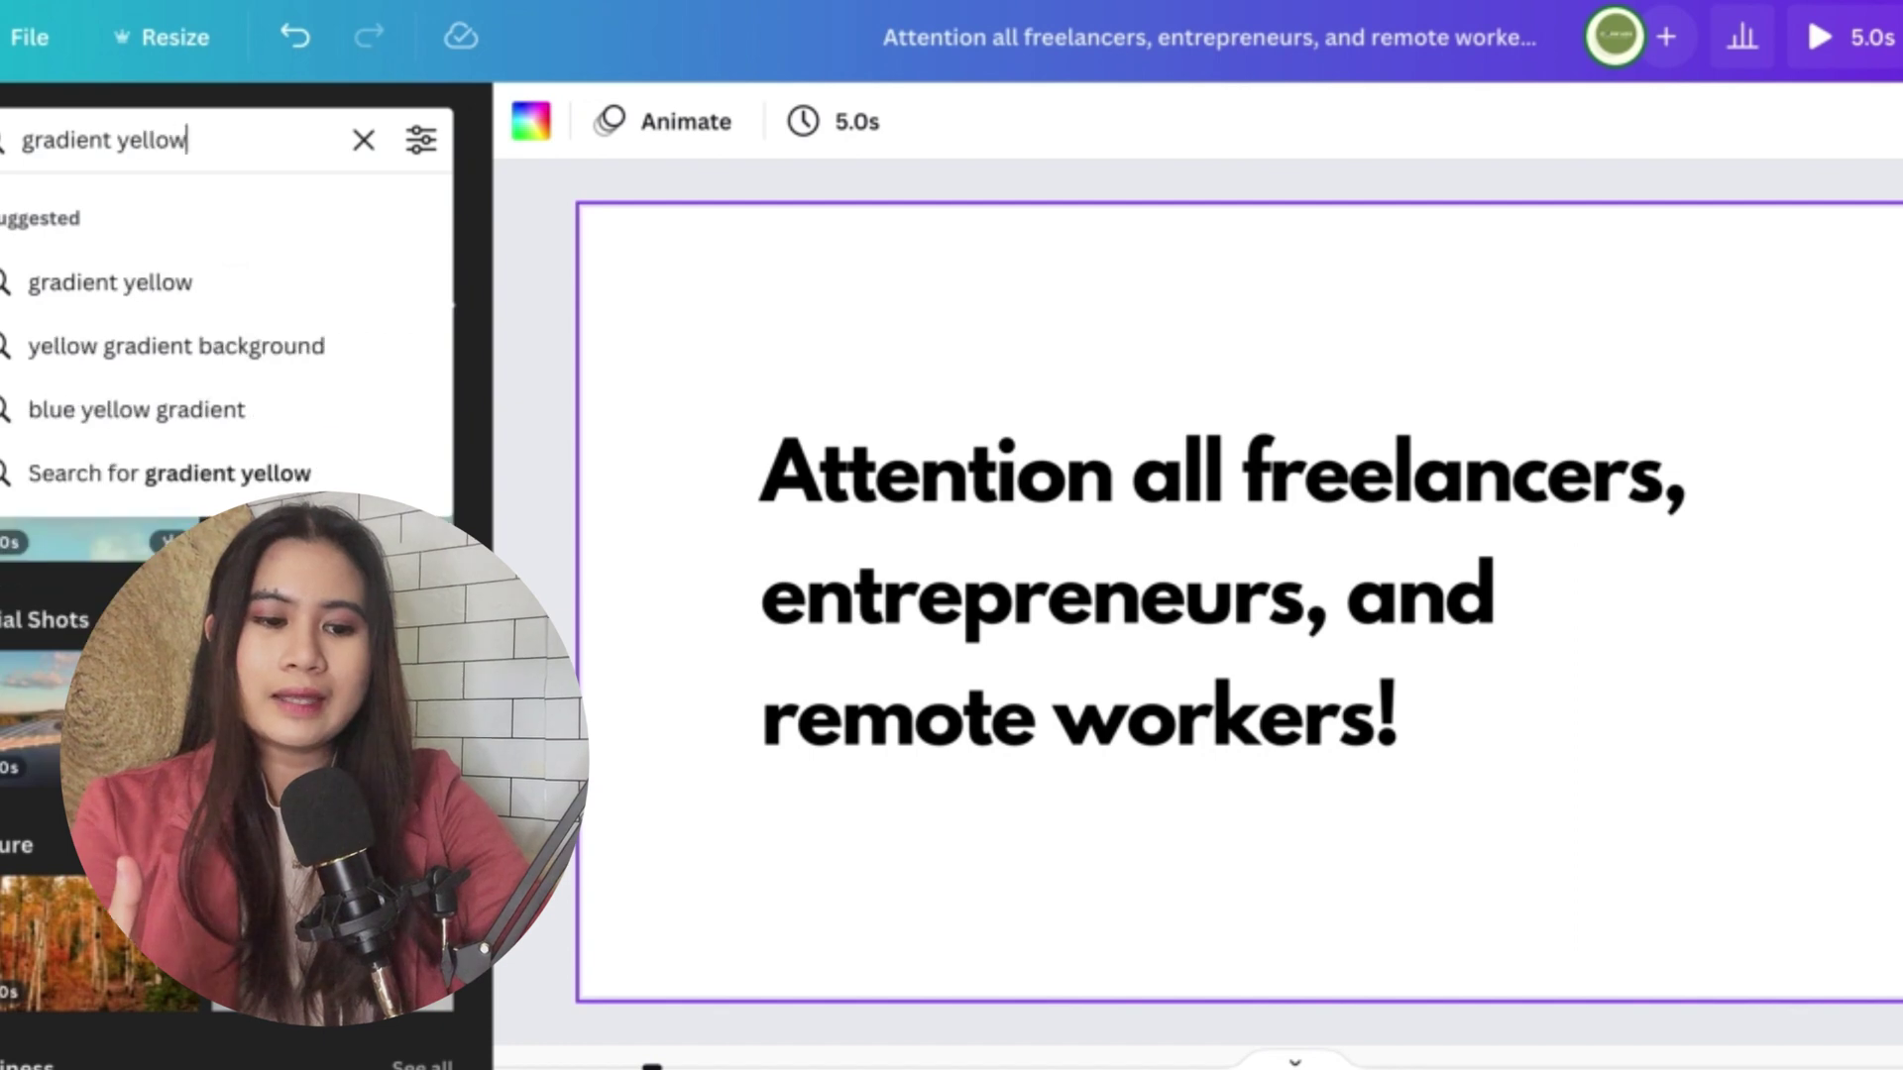
key("Return")
scroll(228, 595, "down", 3)
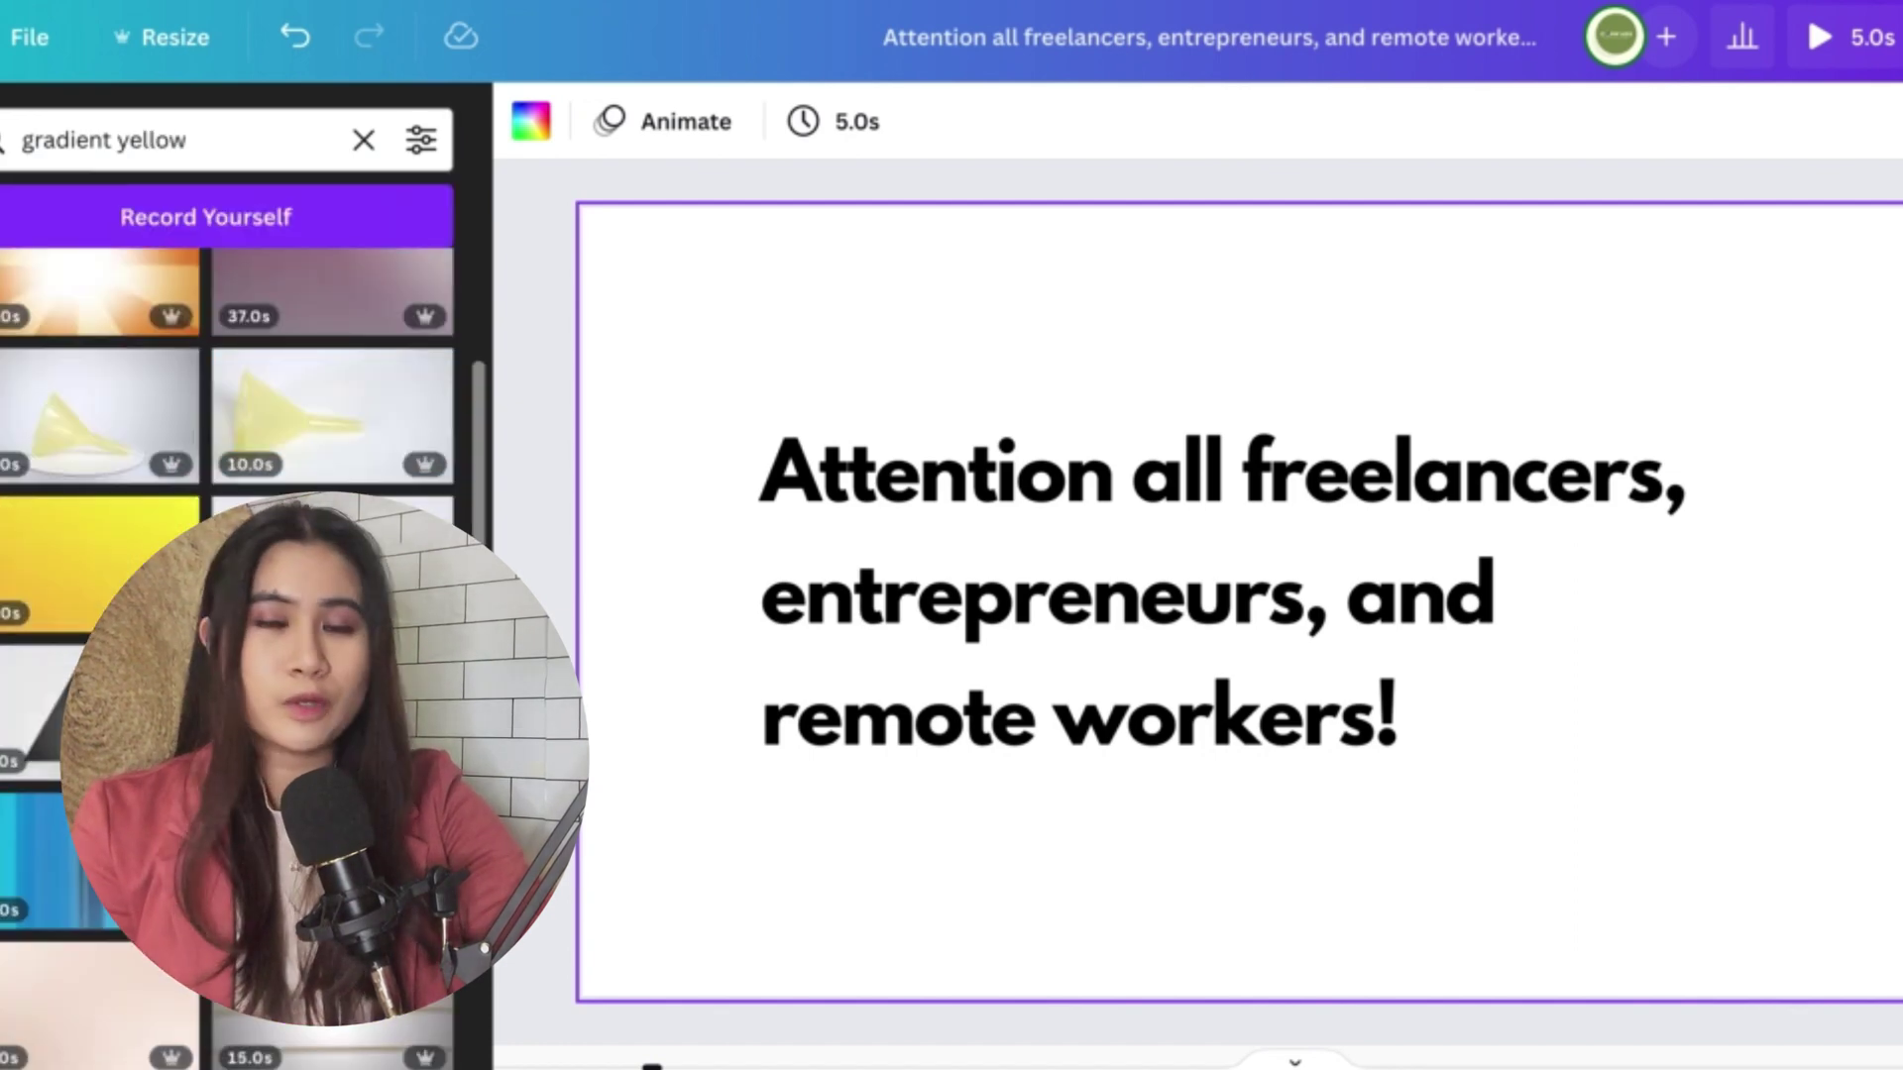